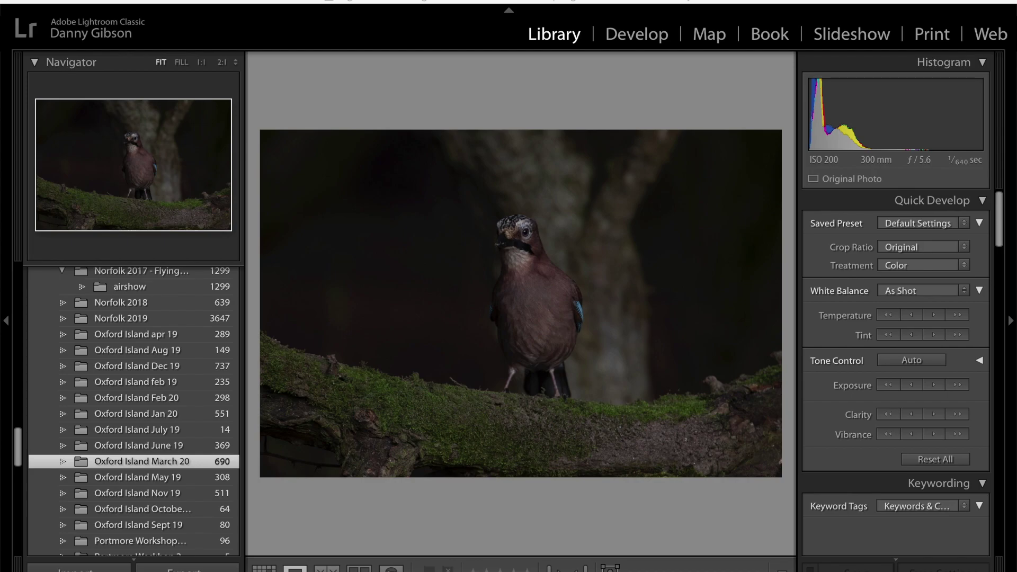
Show the jay photo's Edit In > Topaz DeNoise AI option, then go from Library back to Develop.
mouse_move(852, 567)
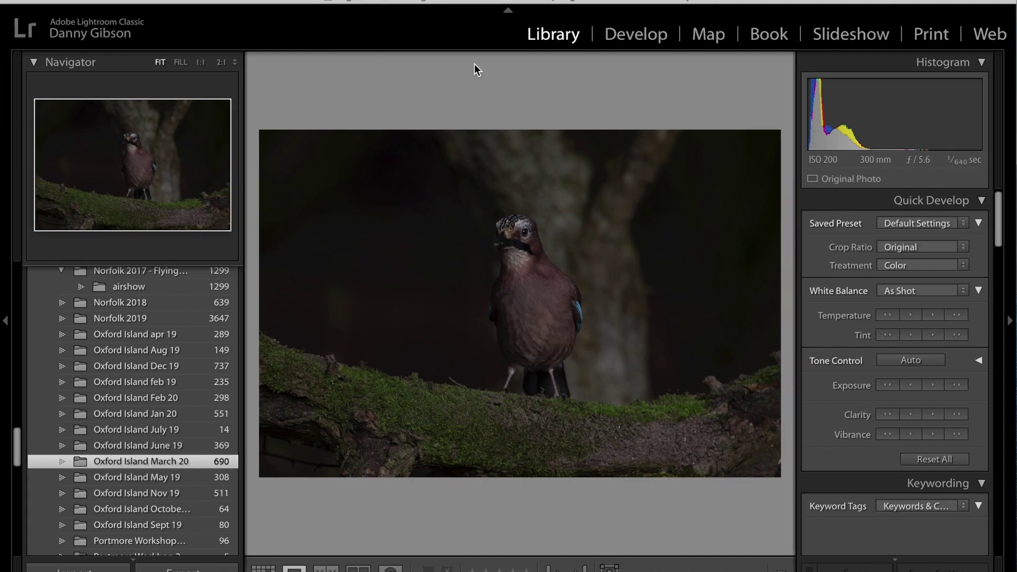
left_click(656, 33)
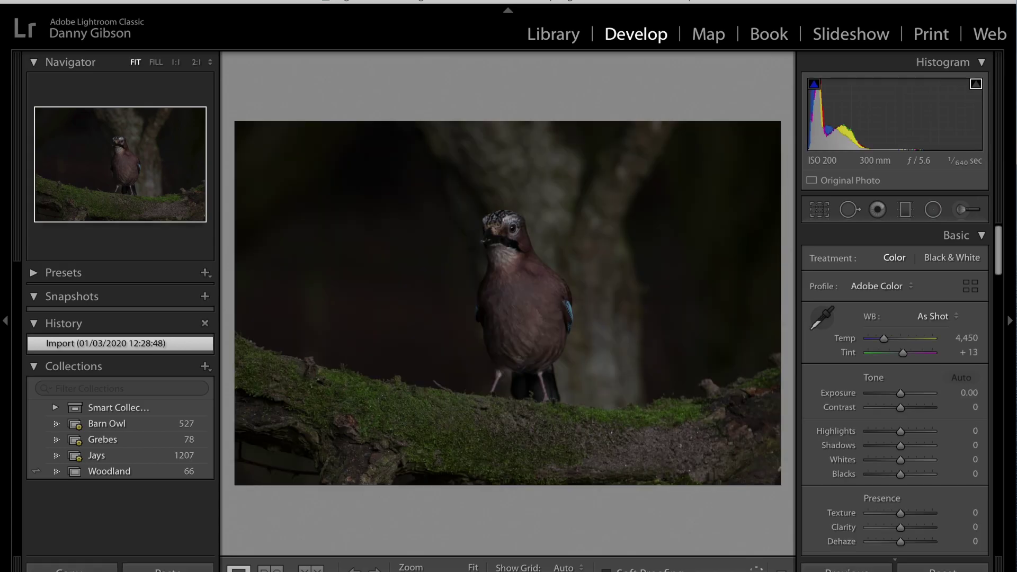
right_click(276, 365)
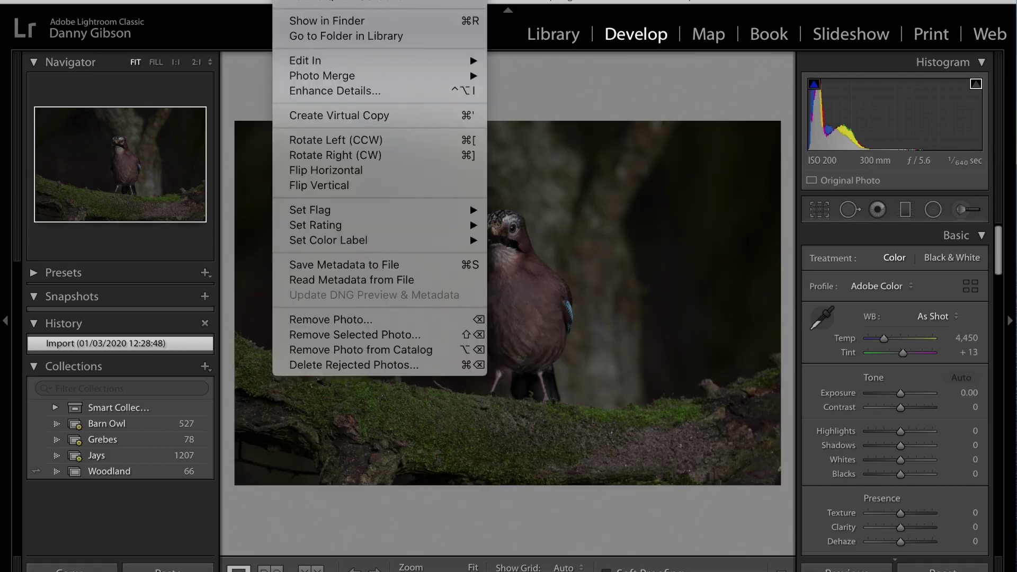
mouse_move(310, 66)
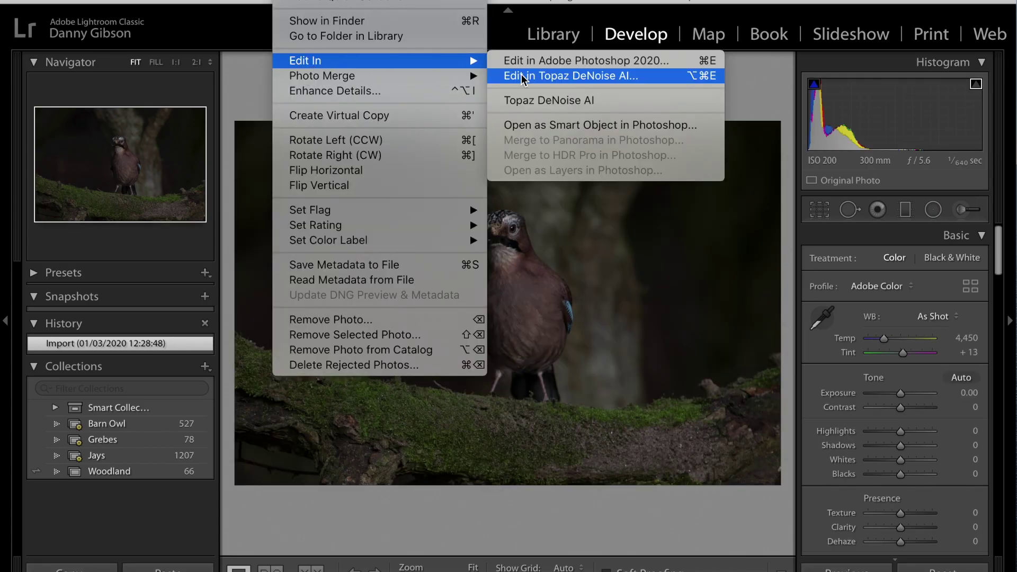
left_click(586, 101)
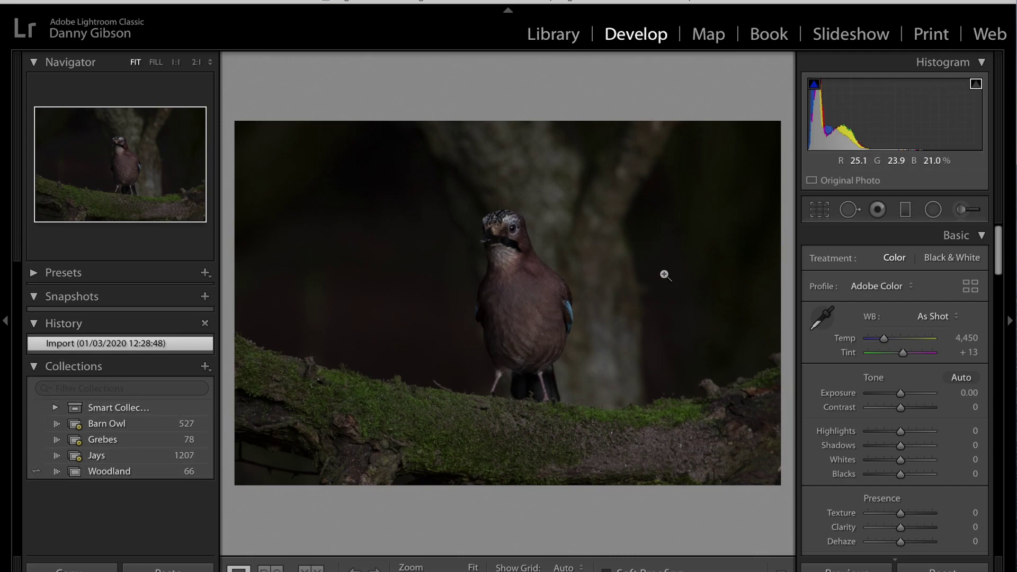
left_click(554, 45)
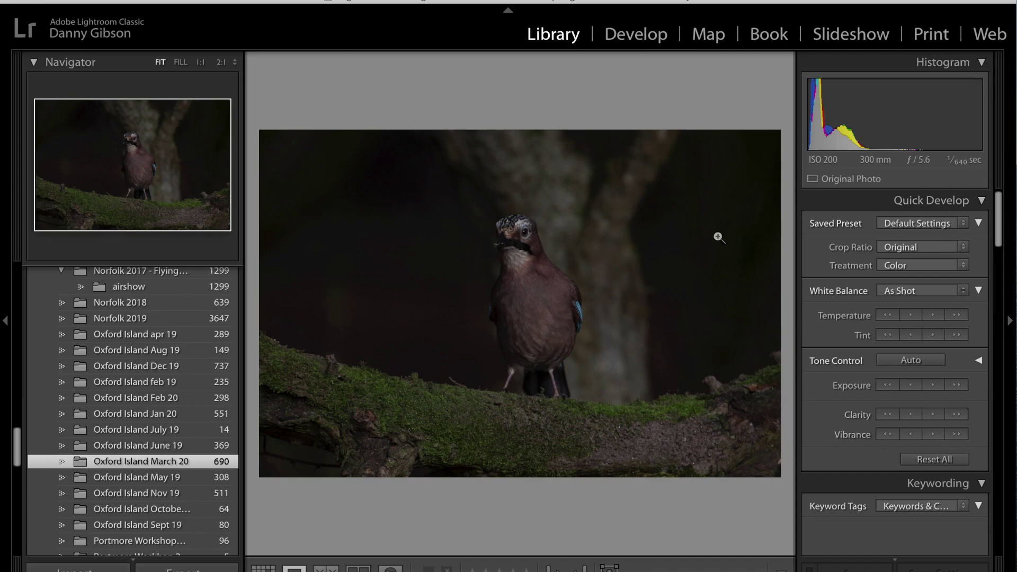
left_click(637, 37)
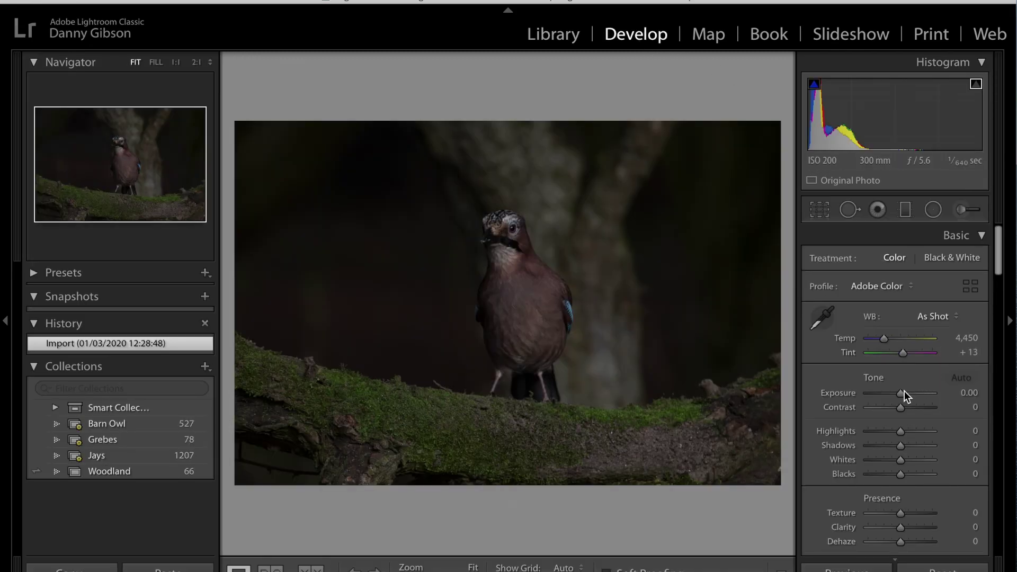
Raise the jay photo's exposure to +1.75 and inspect the head at 1:1 zoom.
left_click_drag(898, 392, 911, 392)
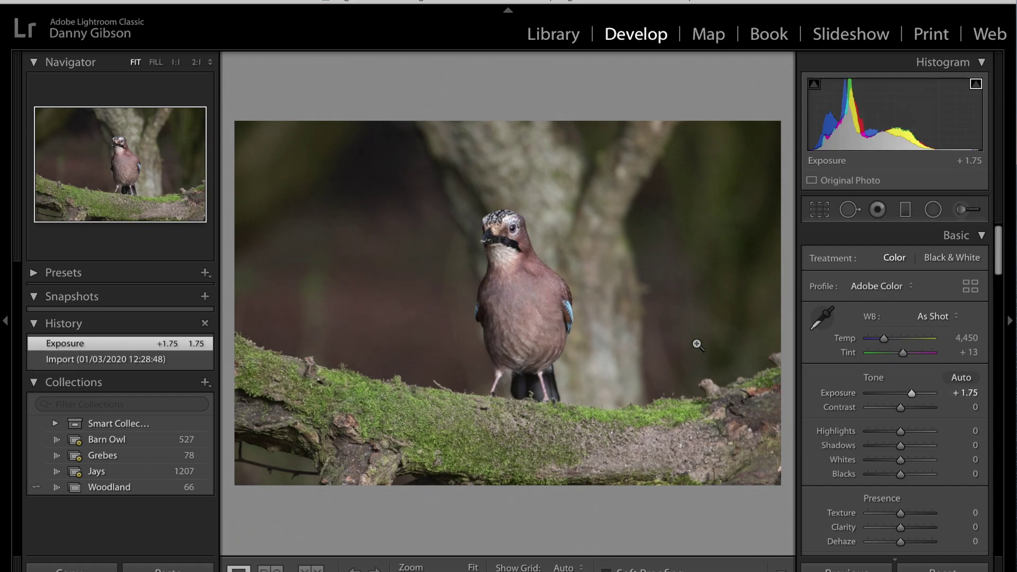
left_click(466, 222)
left_click_drag(457, 222, 509, 236)
left_click_drag(560, 276, 274, 246)
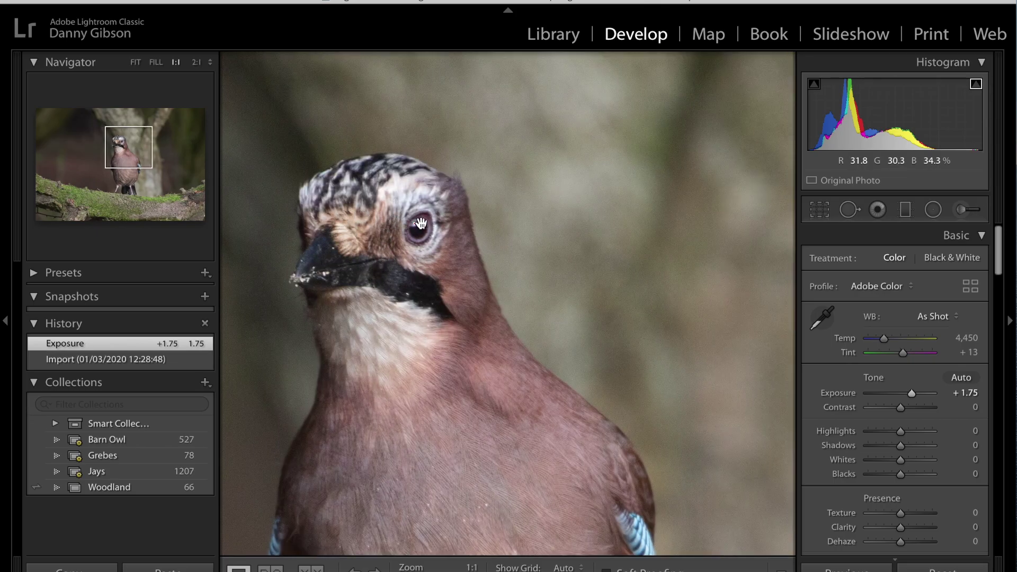
left_click_drag(556, 239, 503, 196)
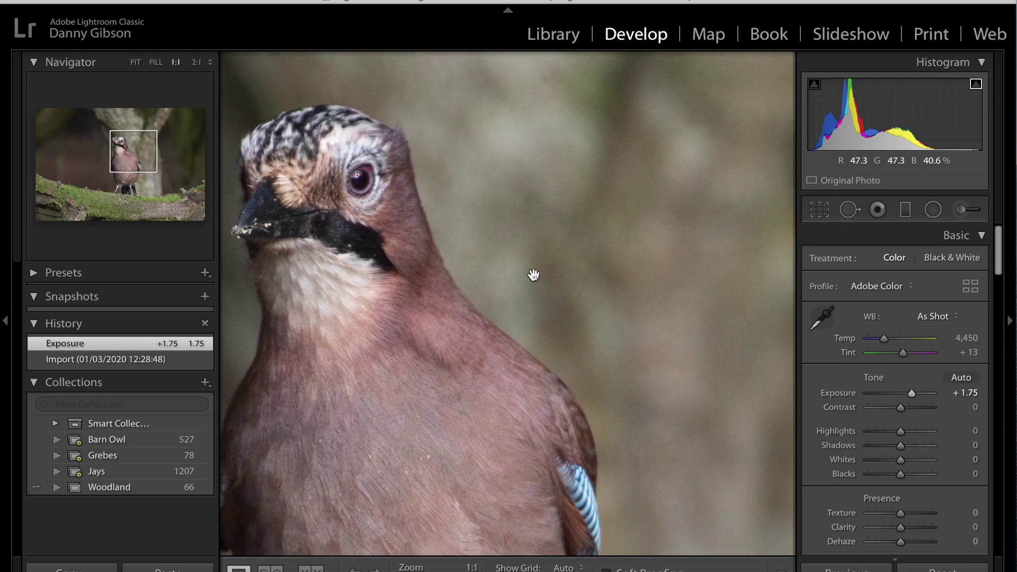
left_click(531, 275)
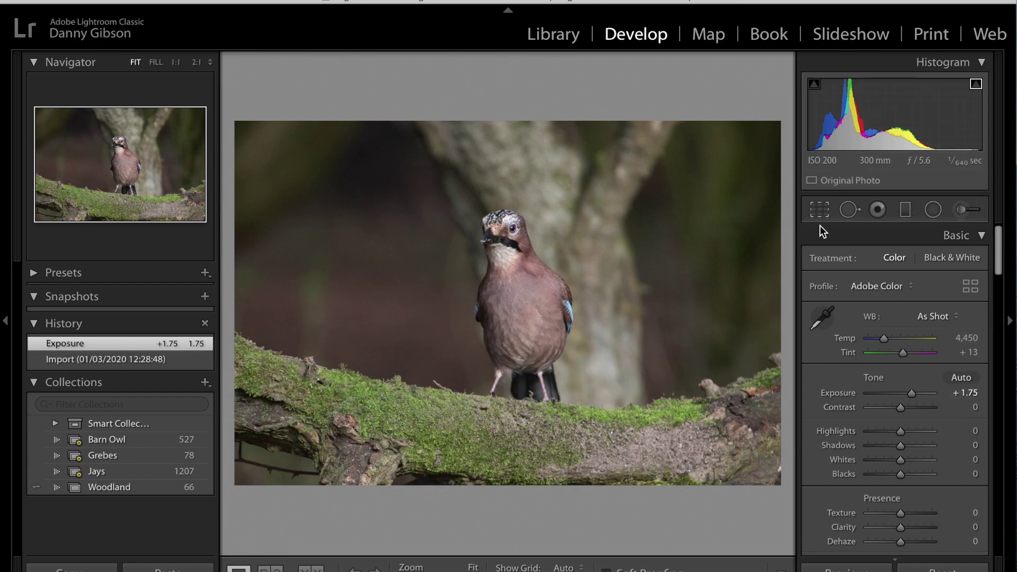
Crop tightly around the jay on the moss and reposition the photo within the frame.
left_click(819, 210)
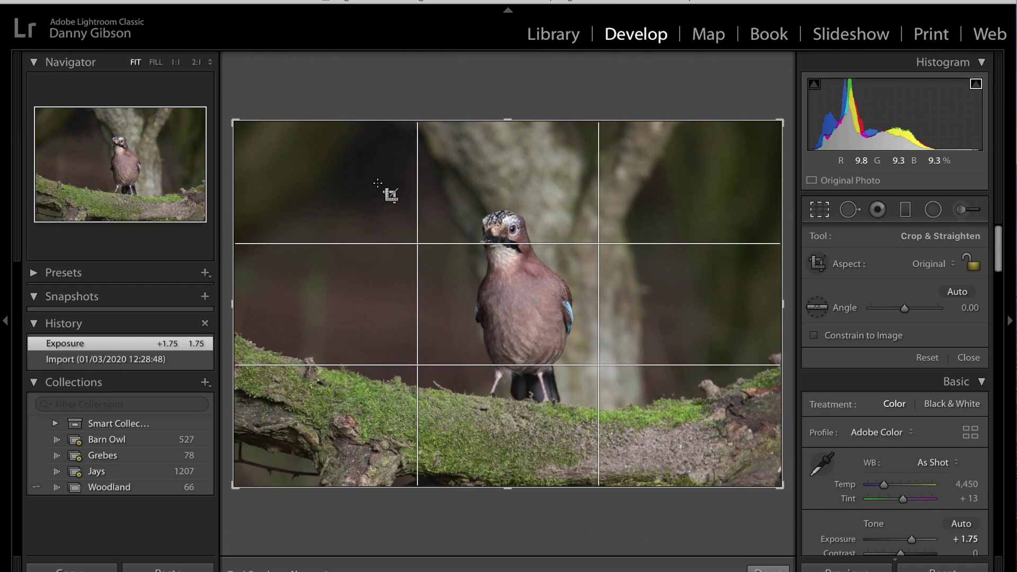
left_click_drag(402, 180, 619, 433)
left_click_drag(576, 374, 581, 386)
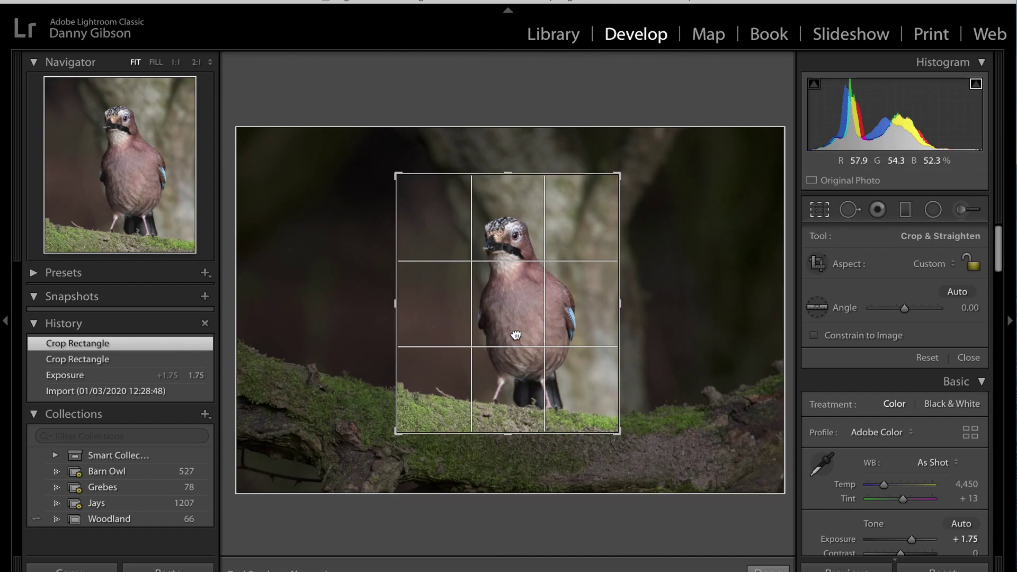
left_click_drag(515, 333, 522, 334)
left_click(818, 214)
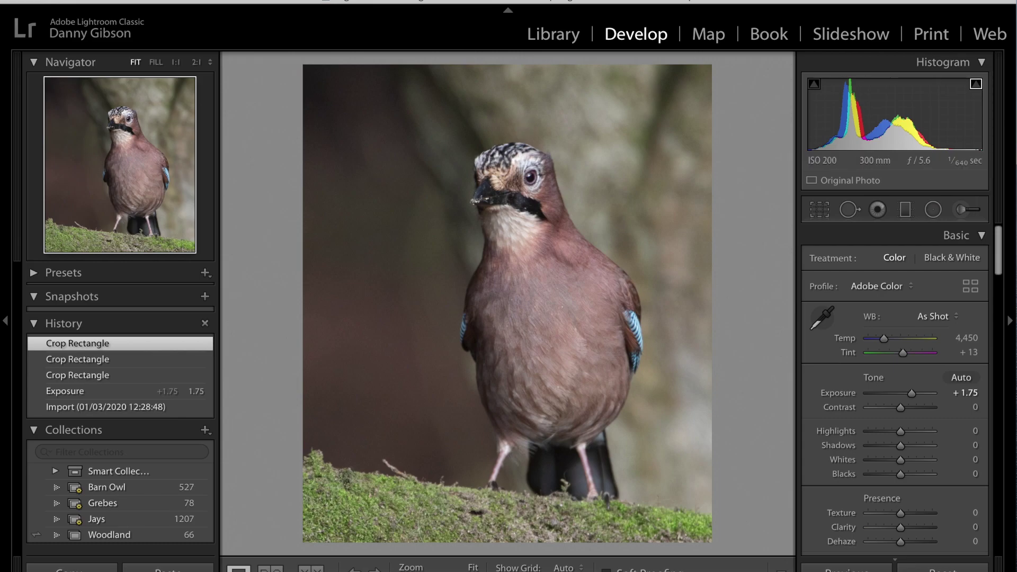
left_click(288, 1)
Send a 16-bit ProPhoto RGB TIFF copy with Lightroom adjustments to Topaz DeNoise AI.
mouse_move(306, 60)
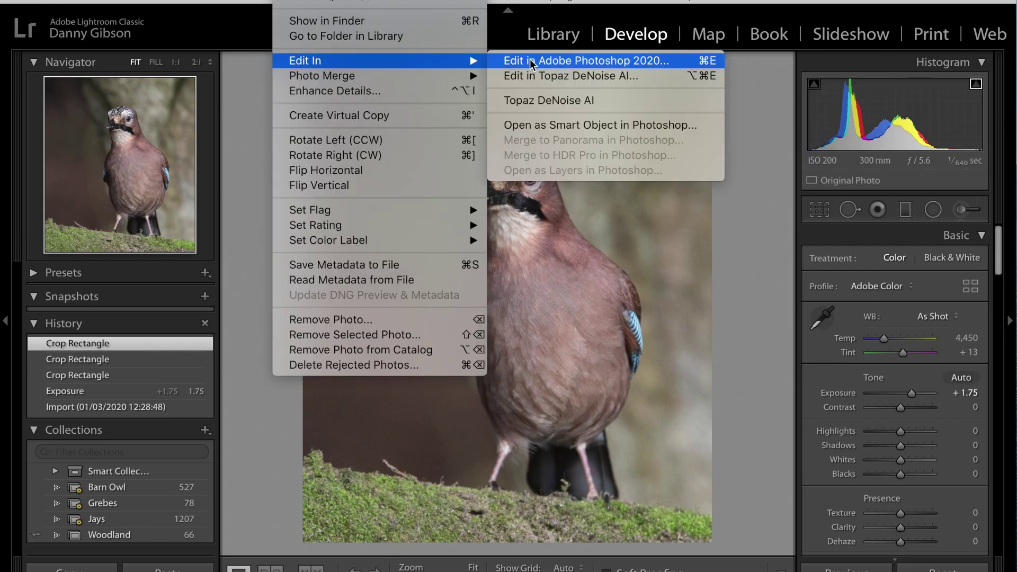
left_click(533, 102)
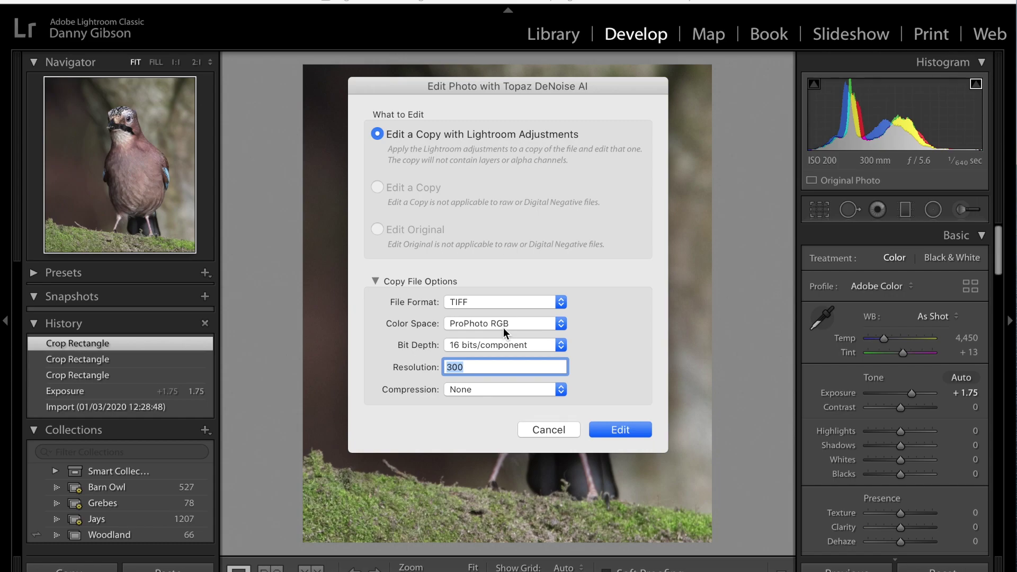
left_click(607, 432)
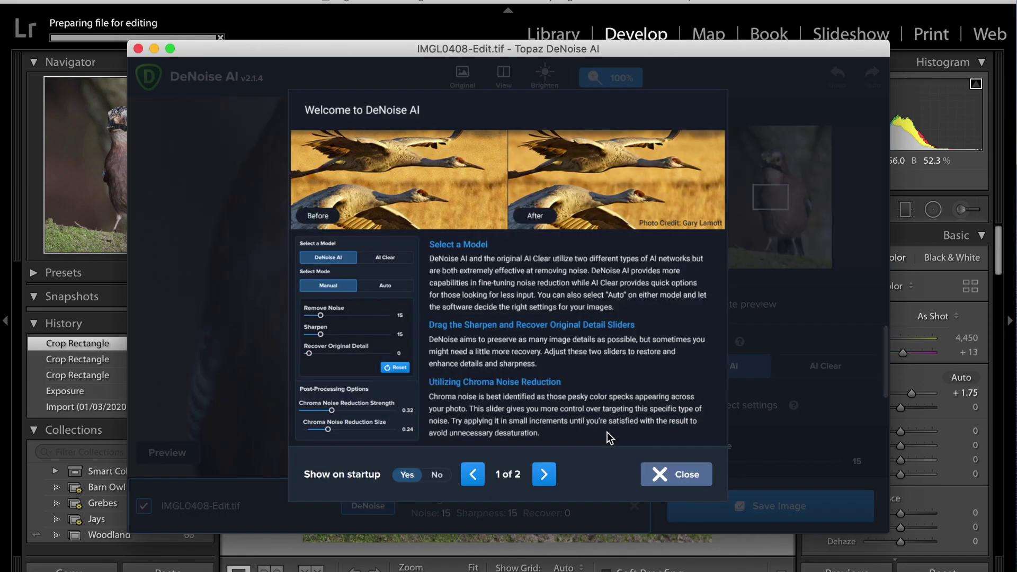
Dismiss the welcome screen and preview the jay's head at Remove Noise 15, Sharpen 15.
left_click(682, 473)
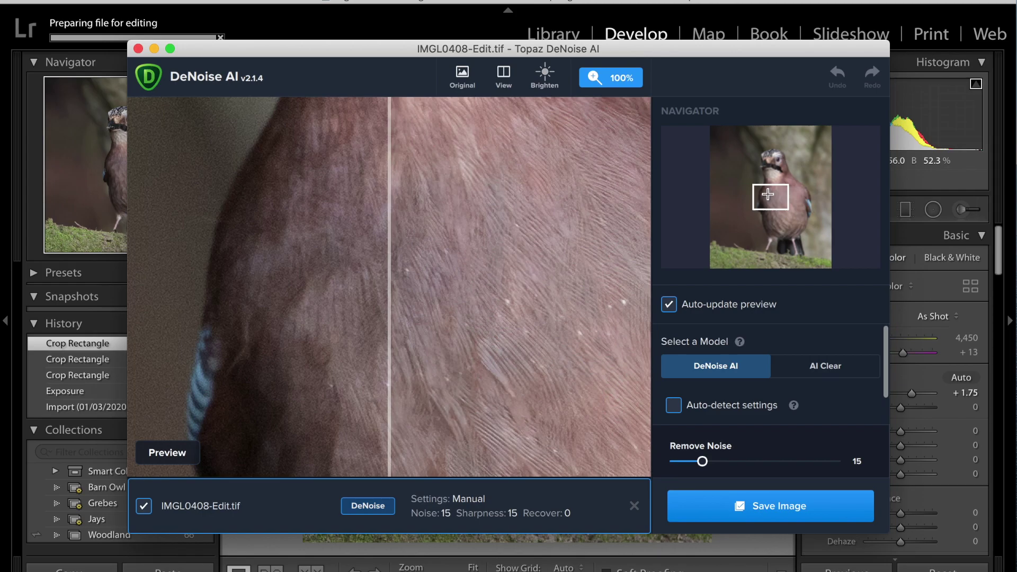
mouse_move(768, 193)
left_mouse_down()
mouse_move(767, 164)
mouse_move(744, 166)
mouse_move(745, 177)
mouse_move(778, 191)
mouse_move(778, 175)
mouse_move(764, 175)
left_mouse_up()
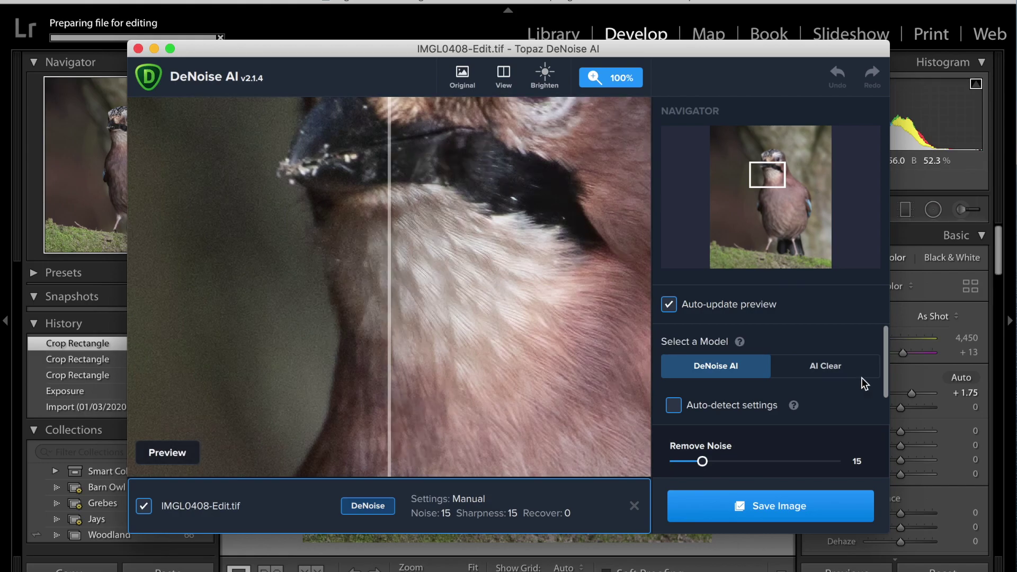
scroll(861, 377, "down", 5)
scroll(861, 377, "up", 1)
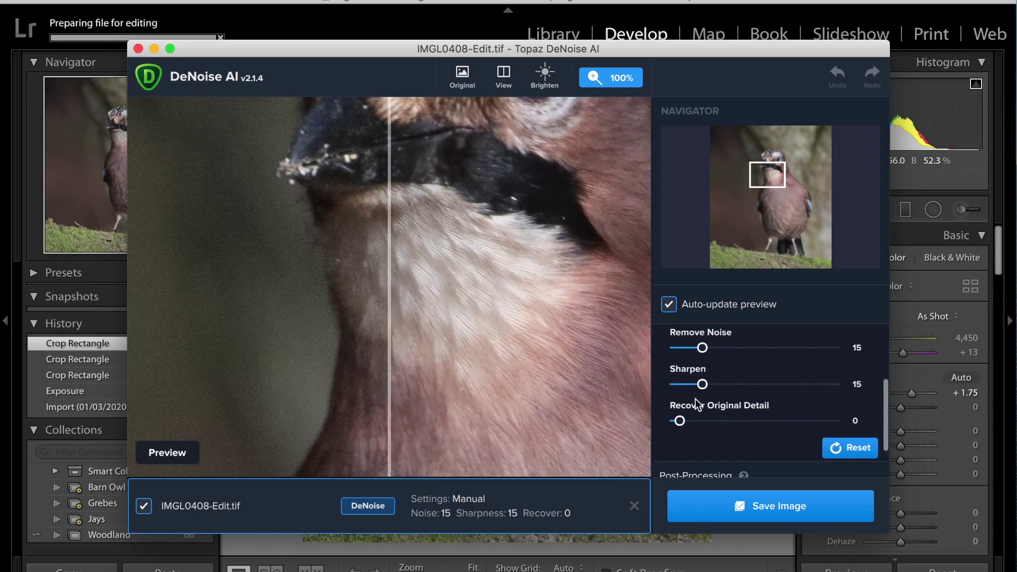
scroll(712, 408, "up", 5)
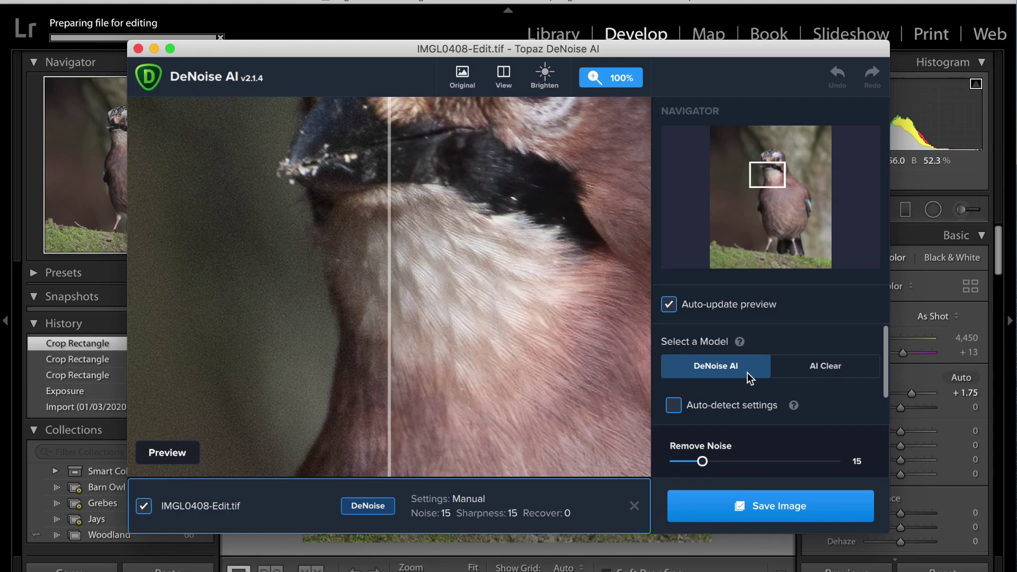
scroll(746, 373, "down", 3)
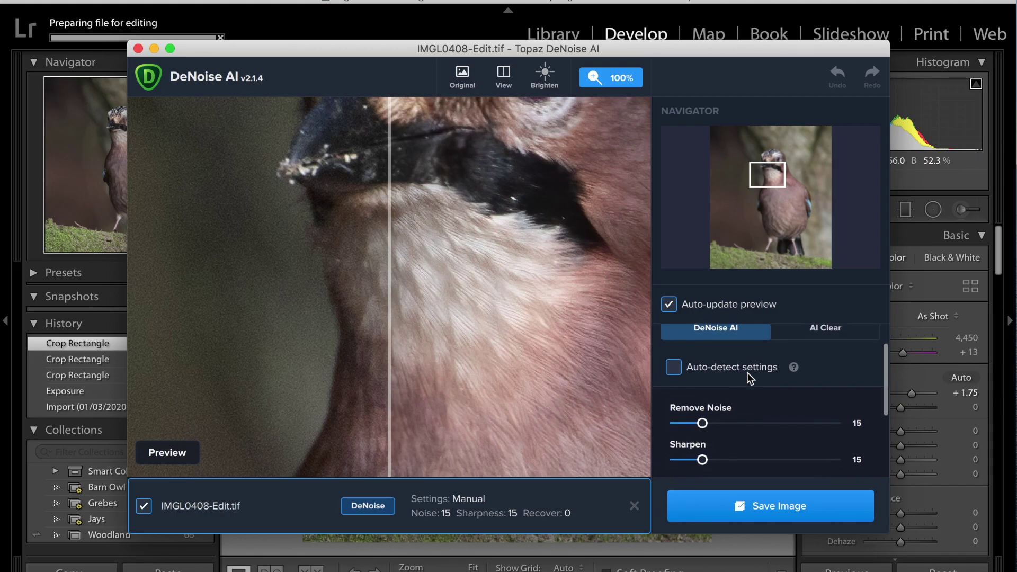
scroll(746, 373, "down", 2)
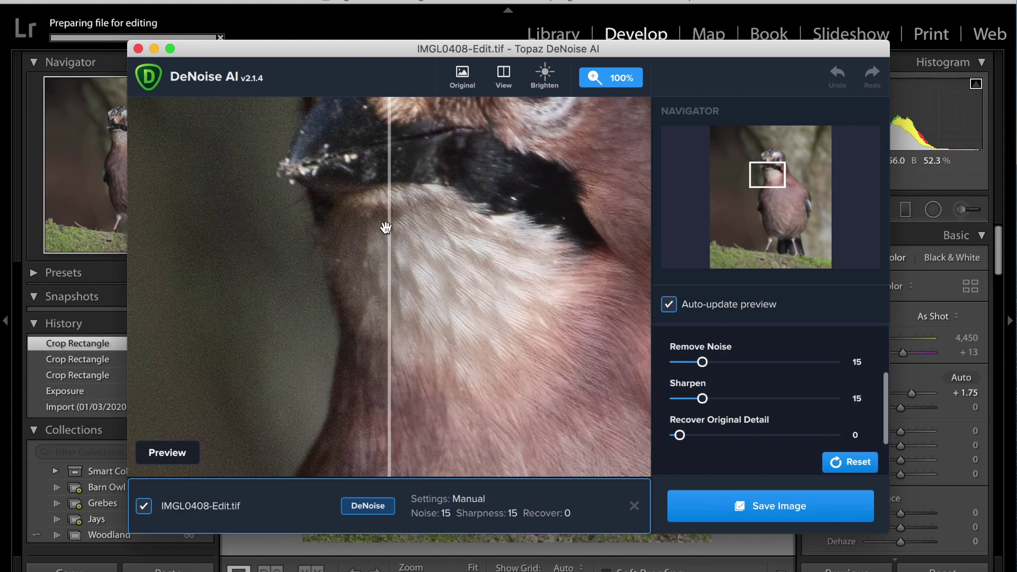
left_click(631, 82)
Compare the jay's head before and after denoising at 50% zoom, then save the image.
left_click(646, 93)
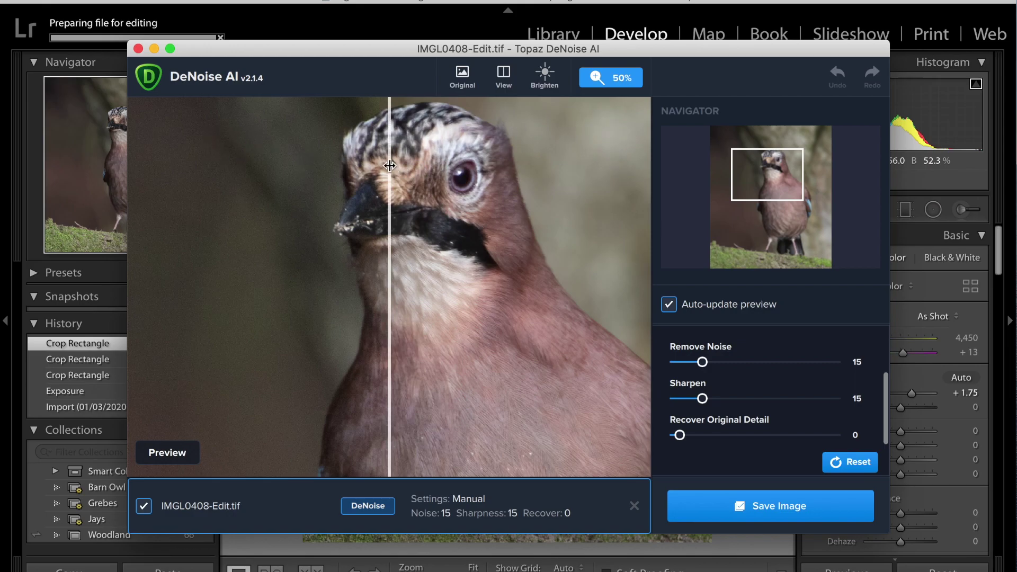
left_click_drag(389, 166, 414, 180)
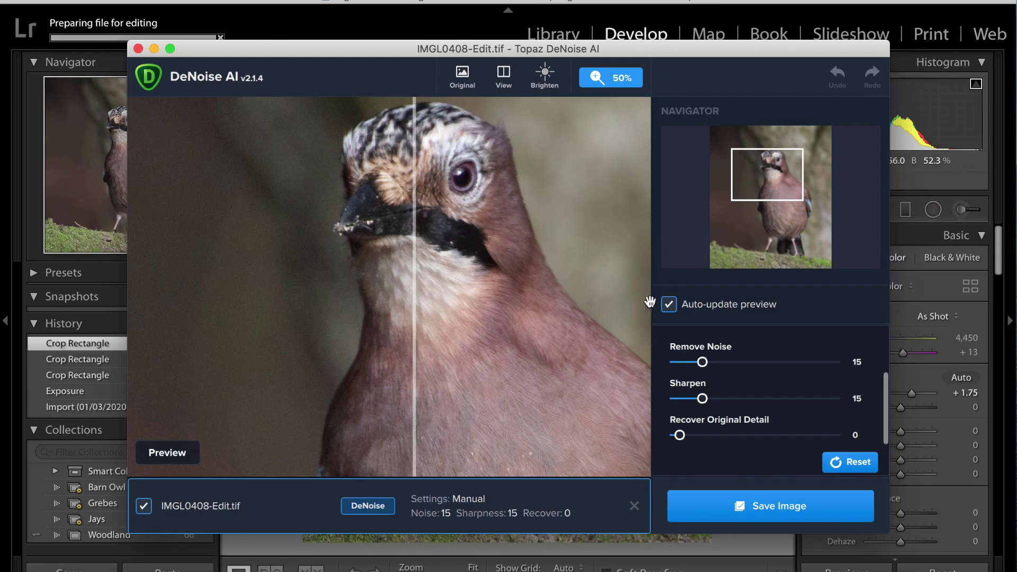
left_click(793, 519)
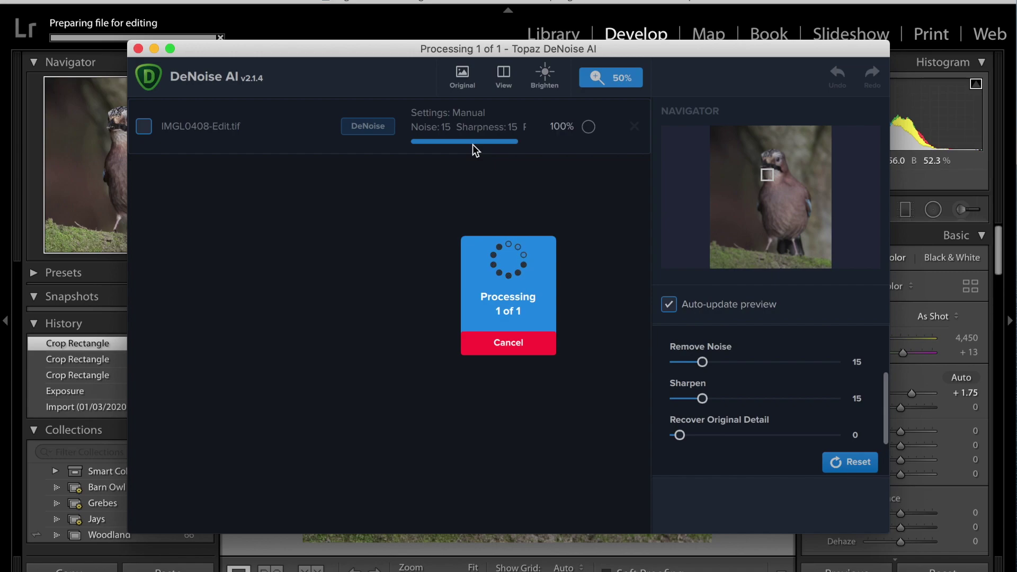
Finish saving the denoised jay TIFF and return it to Lightroom.
key("super+s")
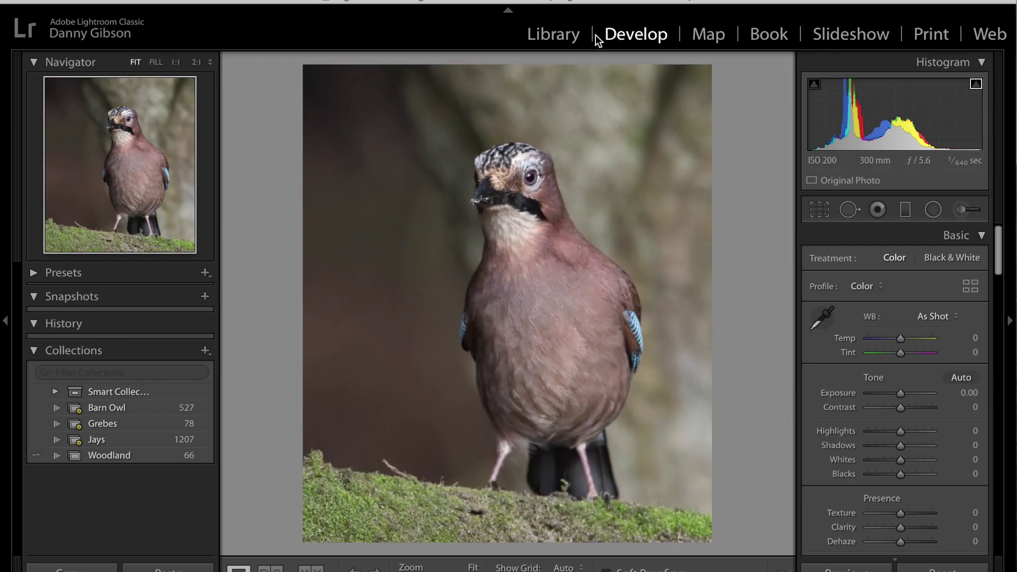
View the jay in the Library loupe at 100% and step between the denoised and original versions.
key("g")
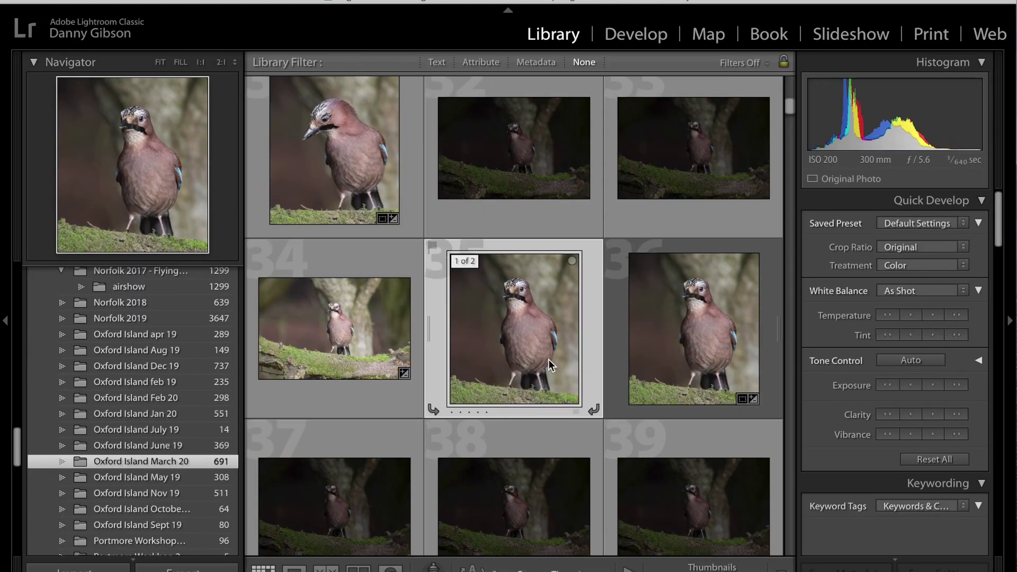
double_click(693, 307)
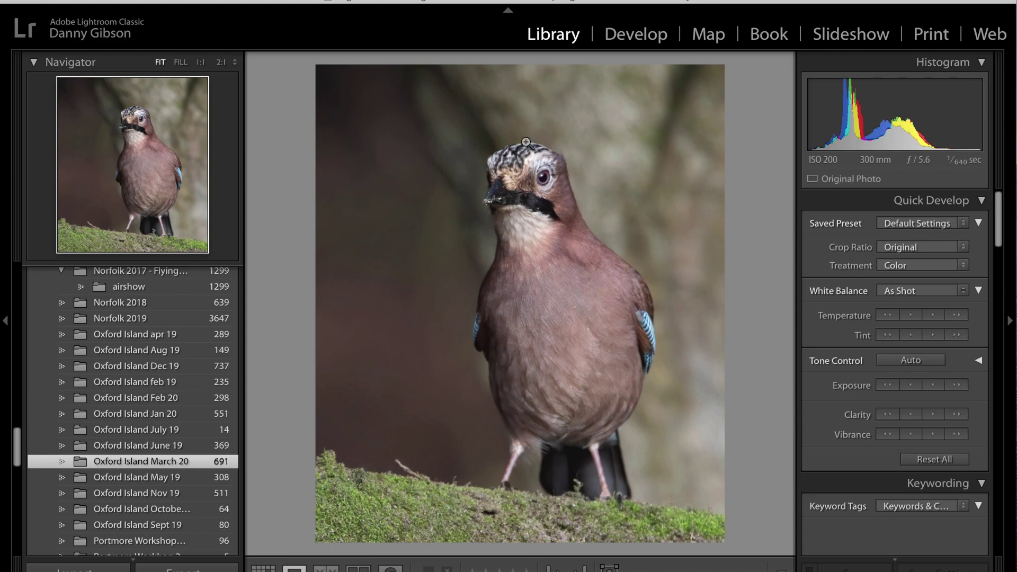
left_click(418, 116)
left_click_drag(433, 186, 422, 159)
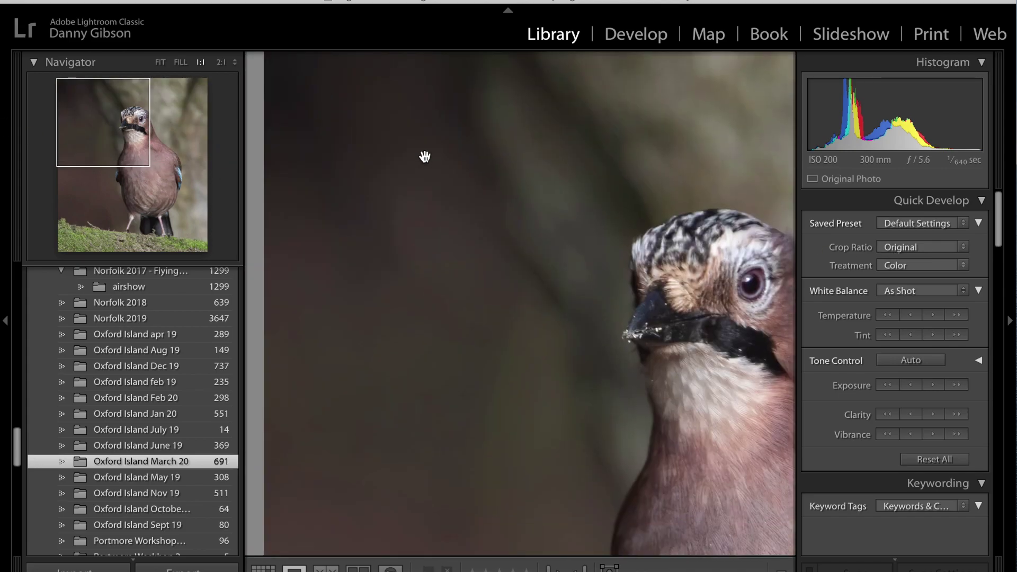
key("Right")
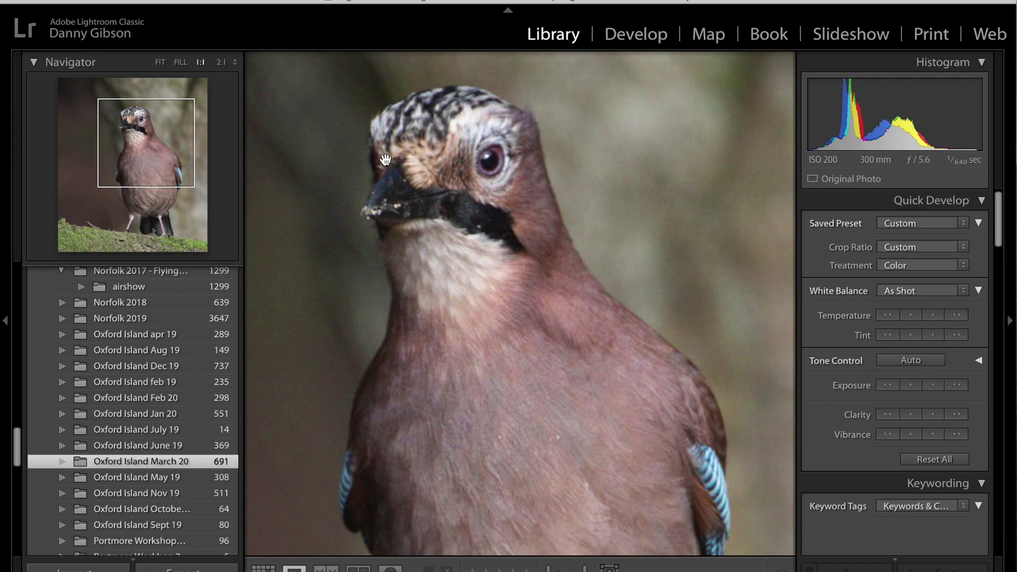
left_click(449, 207)
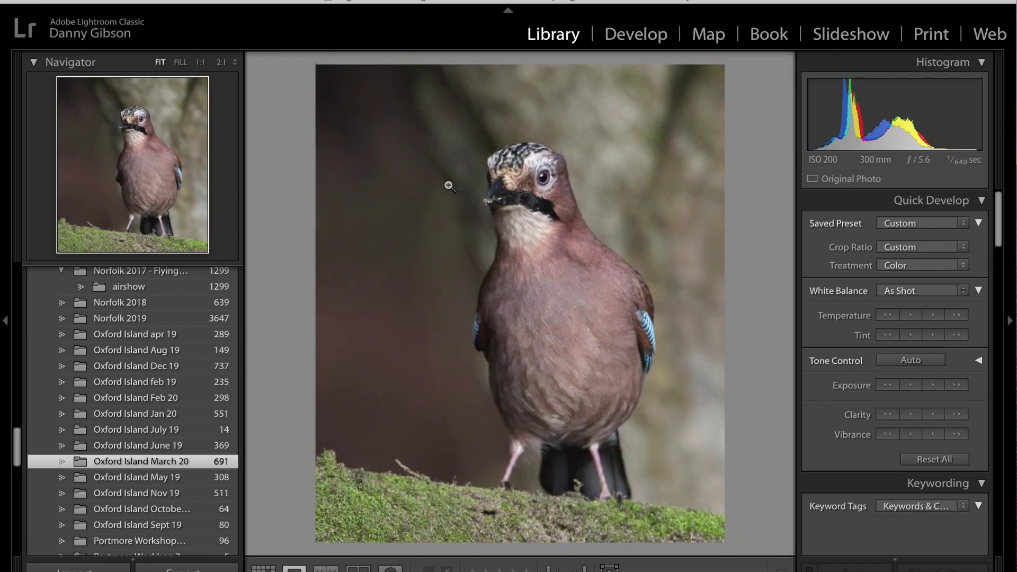
left_click(432, 155)
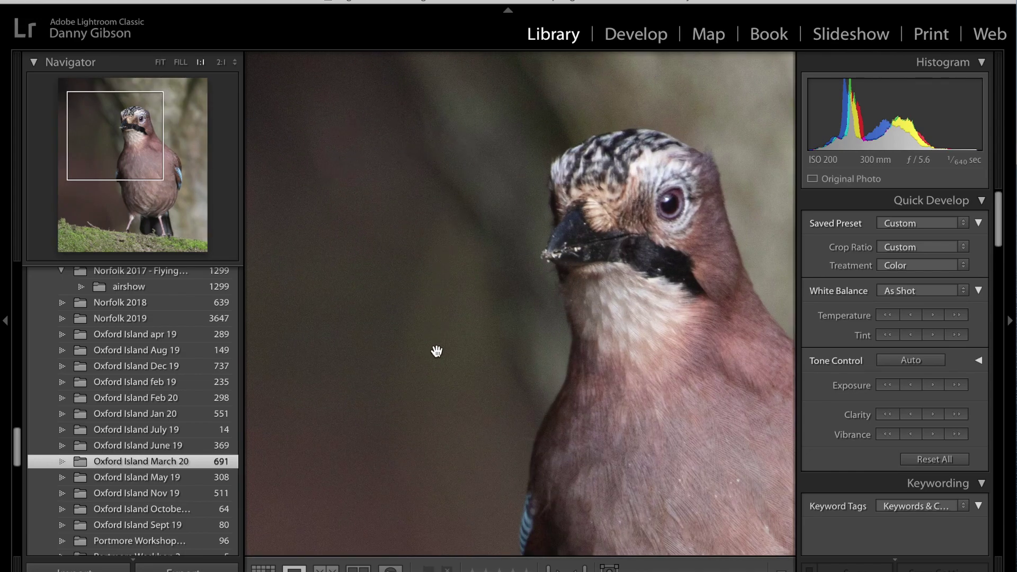
left_click(515, 238)
Open the other jay version from the grid and check its head detail at 100%.
key("g")
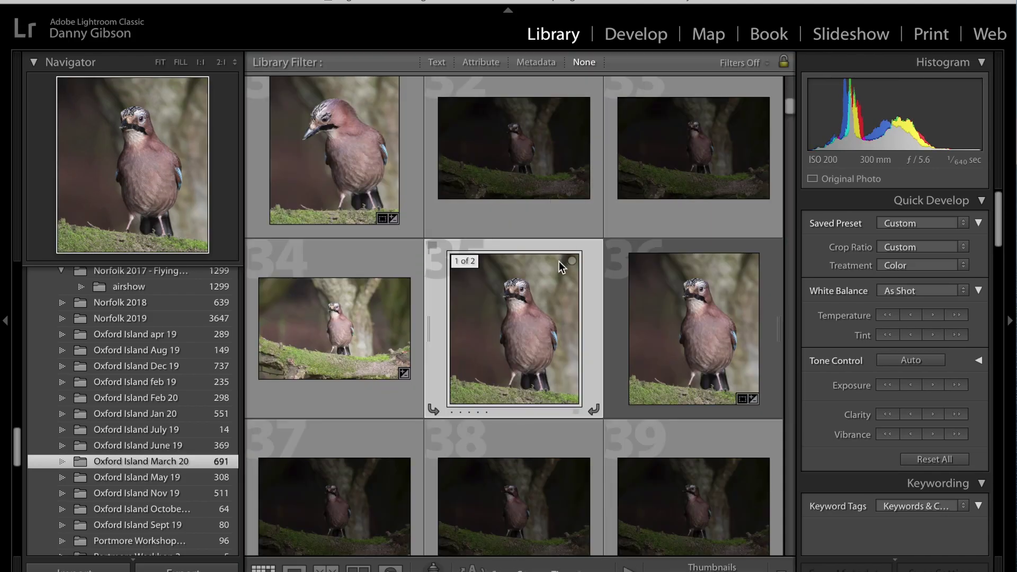
double_click(536, 289)
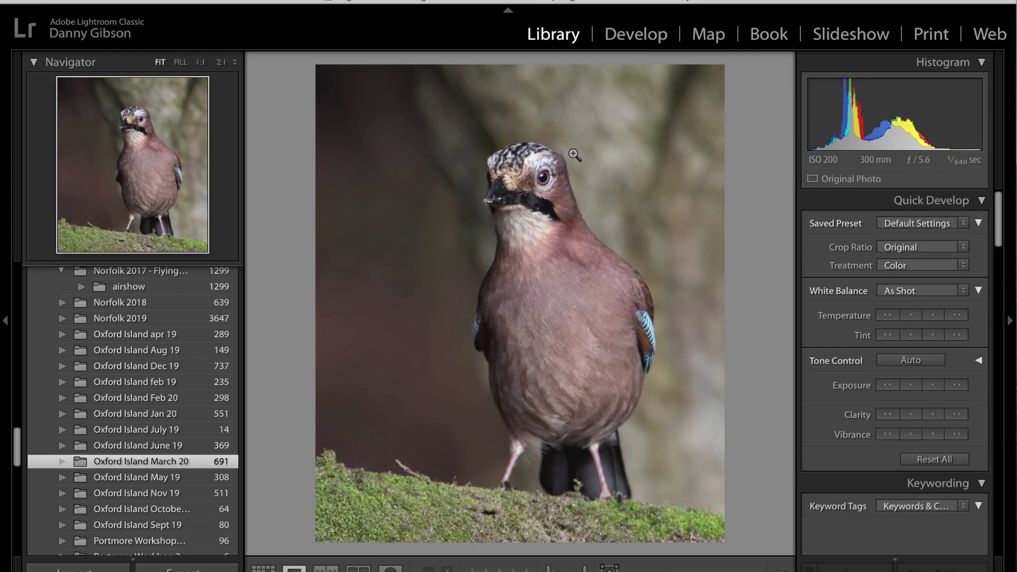
left_click(507, 143)
left_click(568, 169)
Paint a brush adjustment over the jay's breast and body with Texture 30, Sharpness 61.
left_click(640, 38)
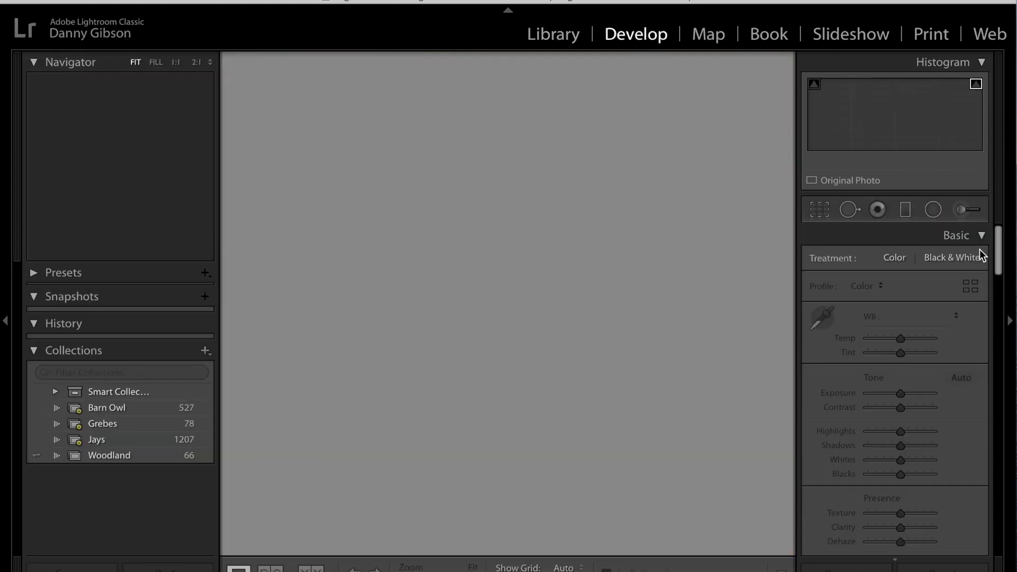
left_click(963, 211)
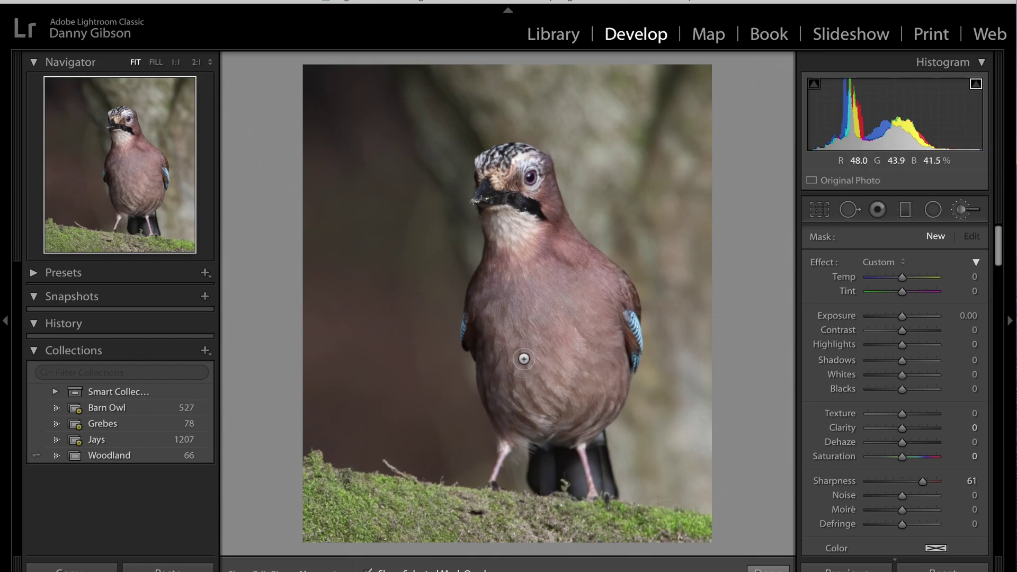
mouse_move(523, 359)
left_mouse_down()
mouse_move(530, 308)
mouse_move(519, 324)
mouse_move(517, 266)
mouse_move(499, 268)
mouse_move(482, 321)
mouse_move(511, 414)
mouse_move(497, 370)
mouse_move(513, 414)
mouse_move(558, 423)
mouse_move(600, 408)
mouse_move(614, 370)
left_mouse_up()
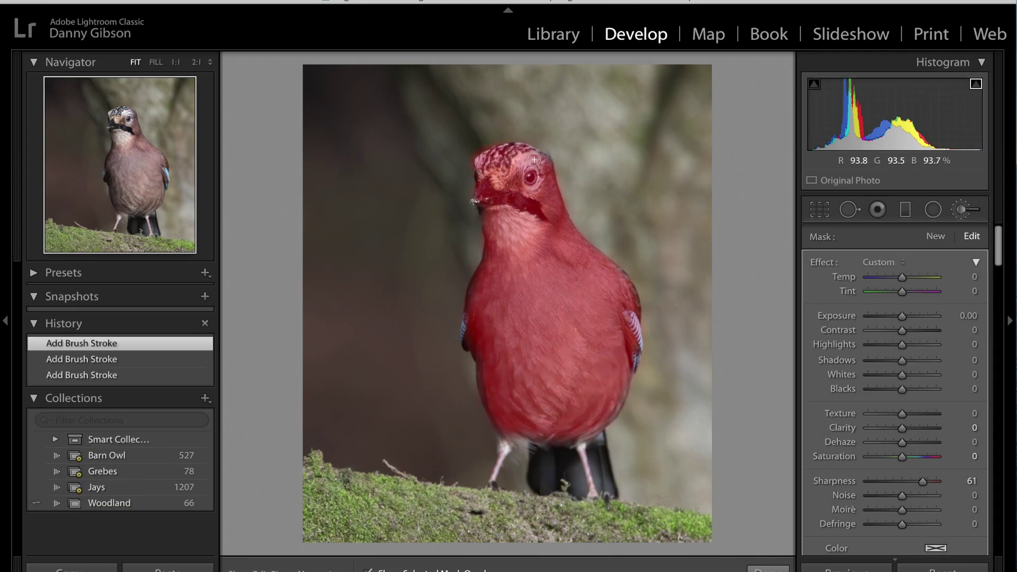
left_click_drag(534, 159, 464, 299)
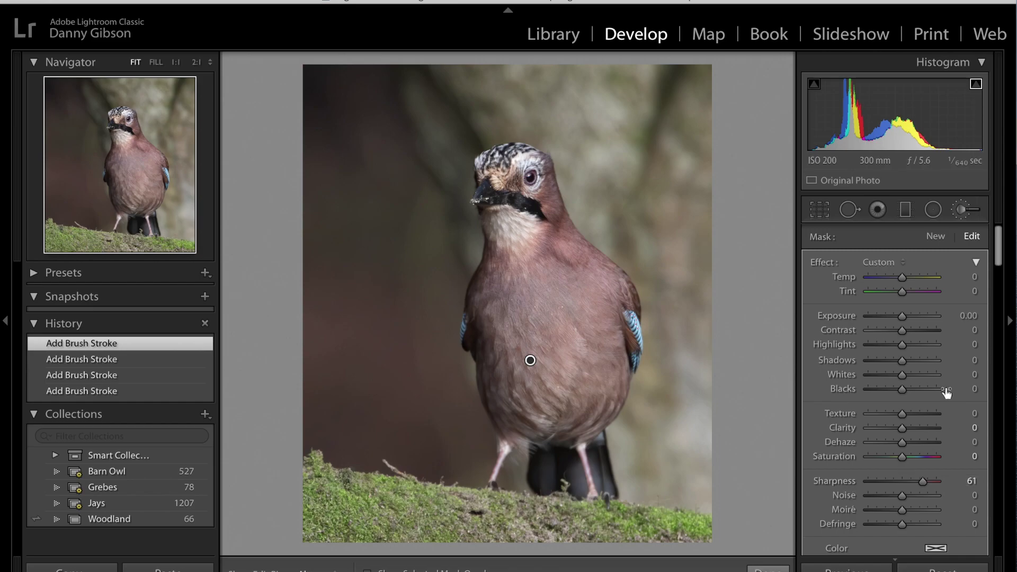
left_click_drag(905, 417, 915, 415)
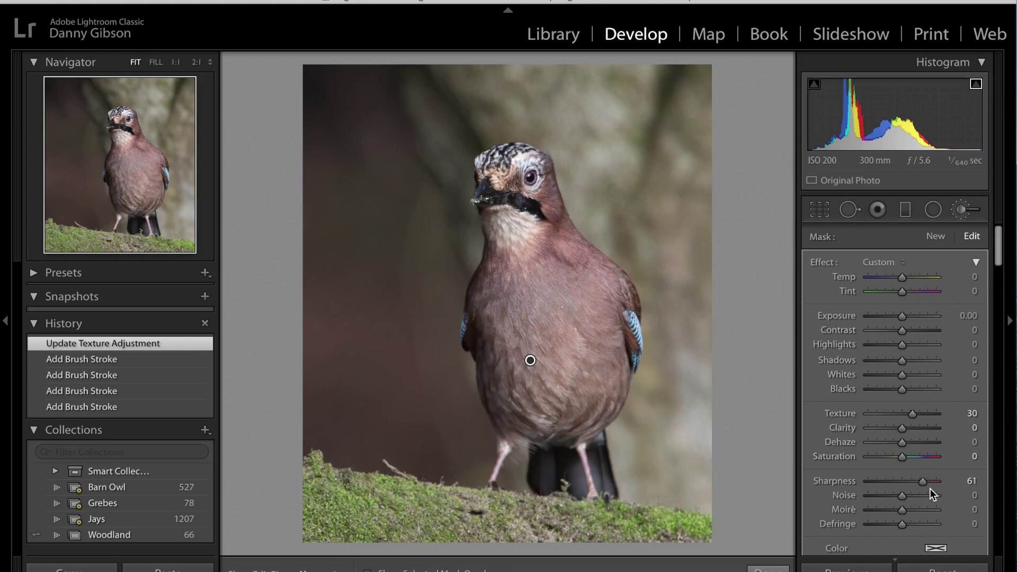
left_click(965, 209)
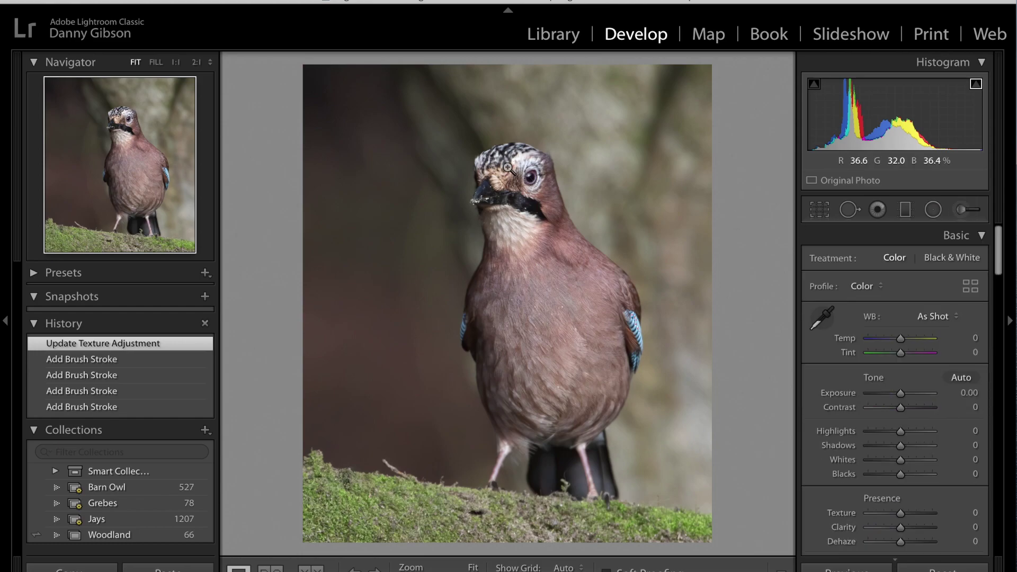
Inspect the jay's head, eye, throat and body at 100% zoom, then return to Fit.
left_click(516, 183)
left_click_drag(504, 255, 501, 181)
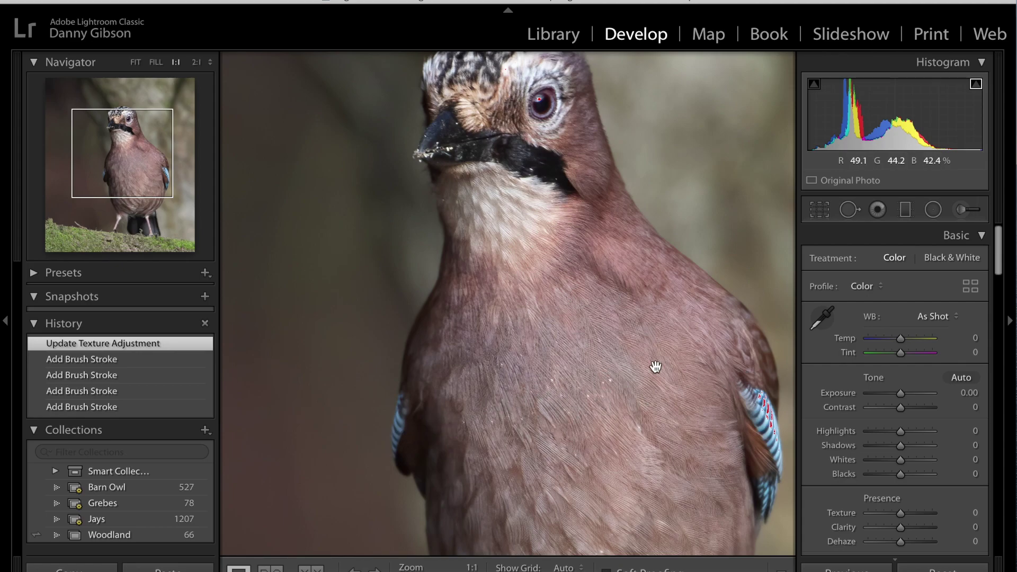
left_click_drag(540, 296, 593, 343)
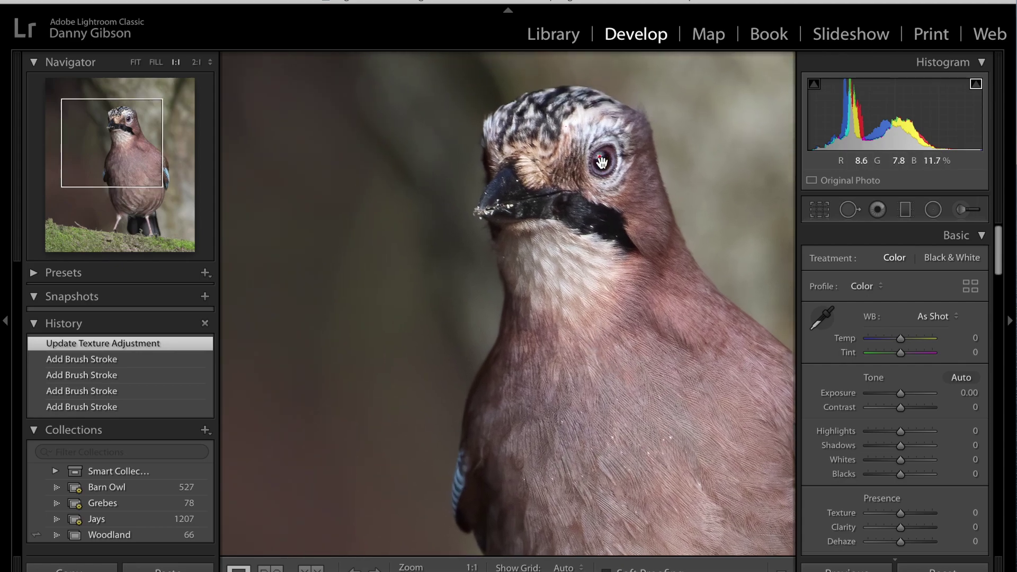
left_click_drag(541, 184, 614, 165)
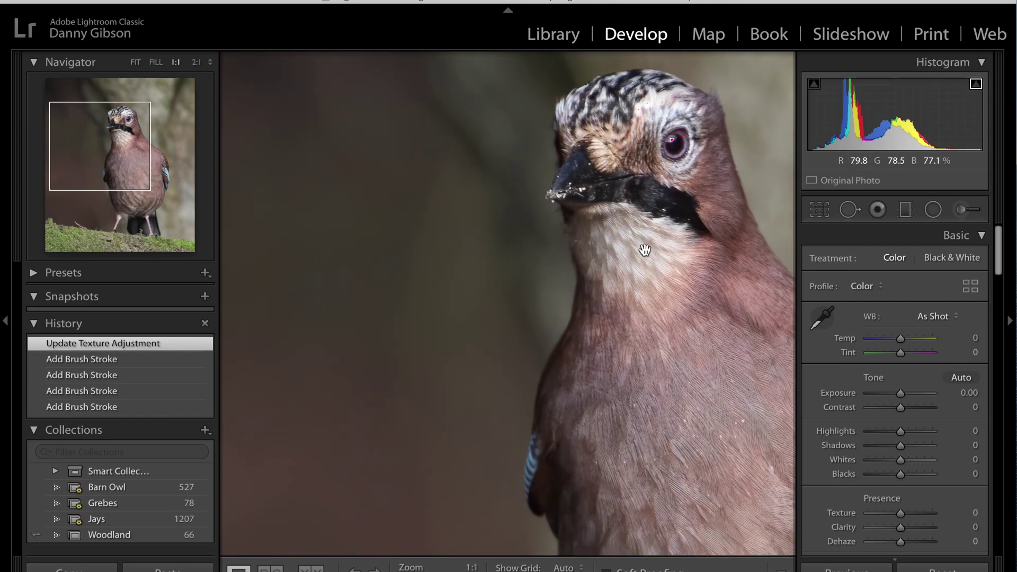
left_click_drag(644, 249, 541, 243)
left_click(573, 251)
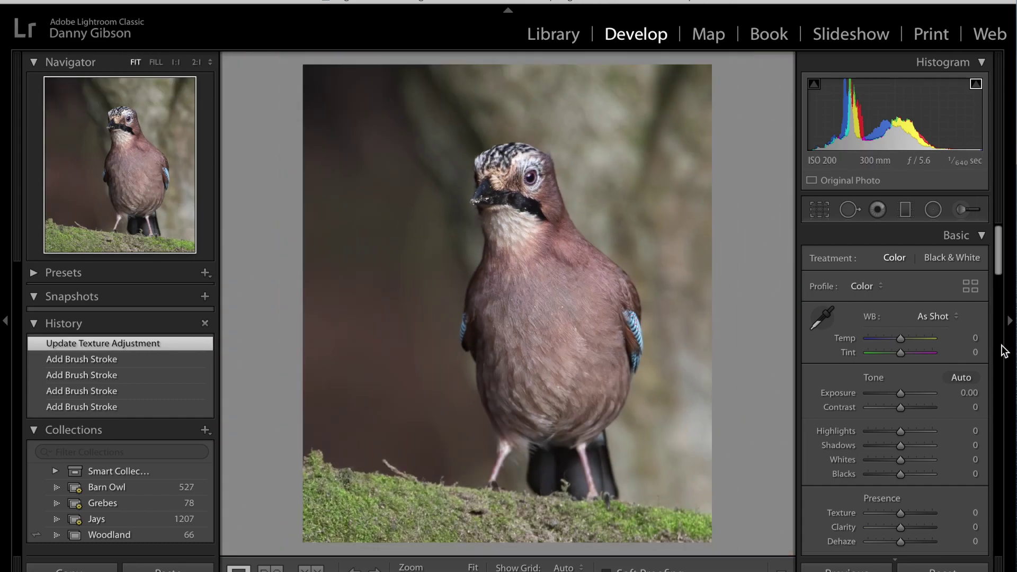
Set Vibrance to +21 and warm Temperature to +7.
scroll(903, 446, "down", 5)
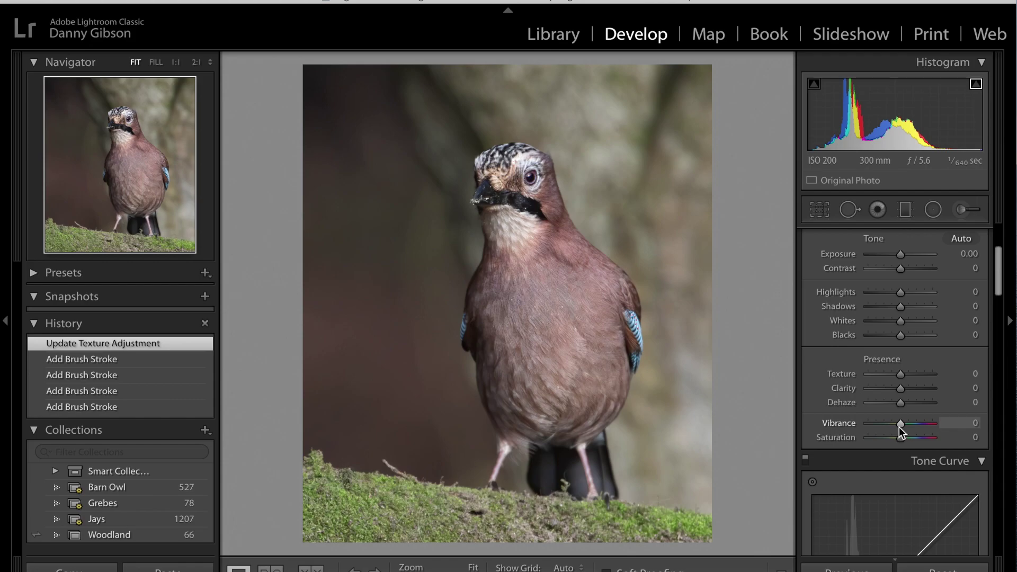
left_click_drag(898, 427, 906, 427)
scroll(908, 402, "up", 5)
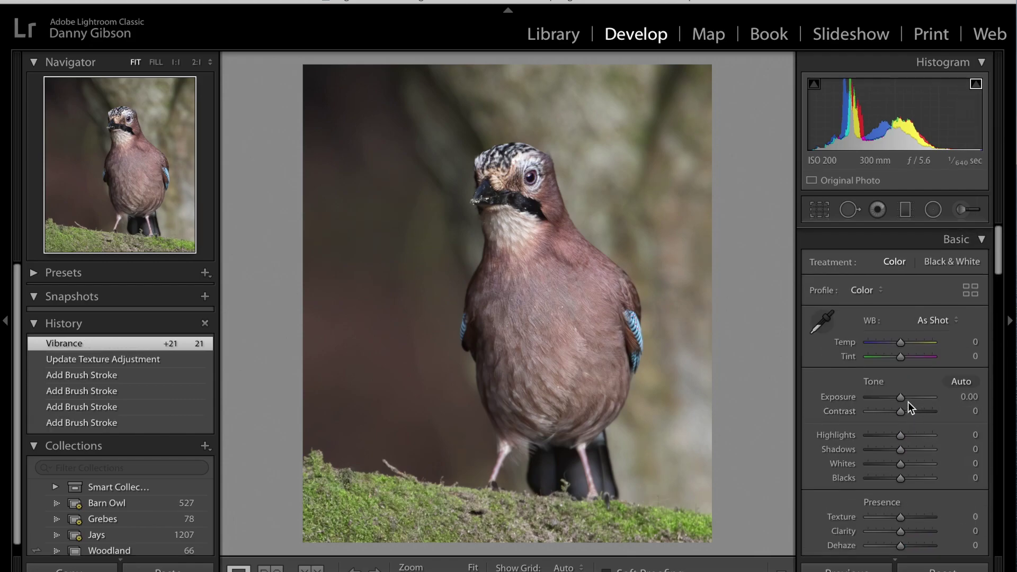
left_click_drag(903, 342, 904, 342)
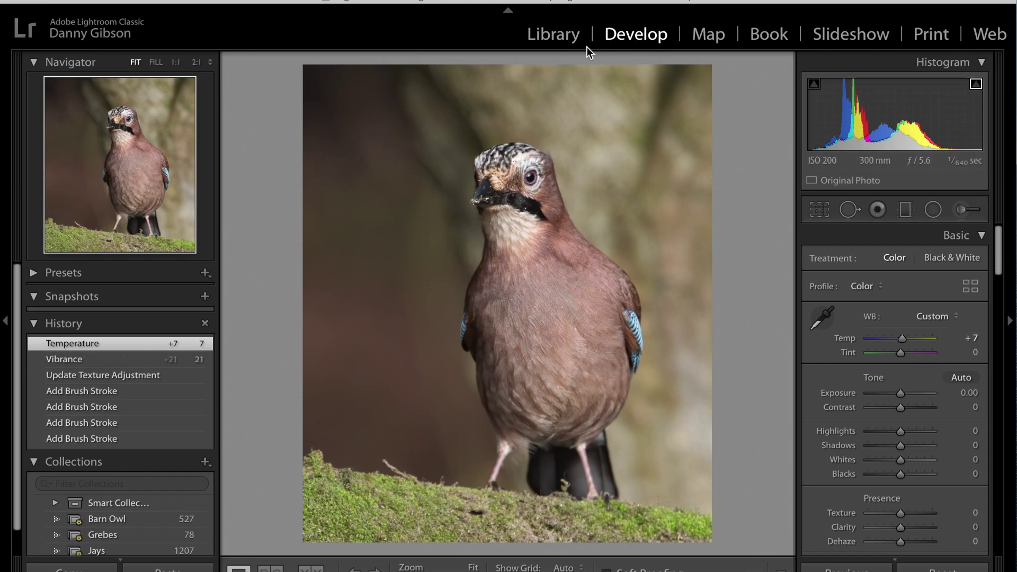
From the Library grid, open the second jay photo of the pair full-size.
left_click(555, 38)
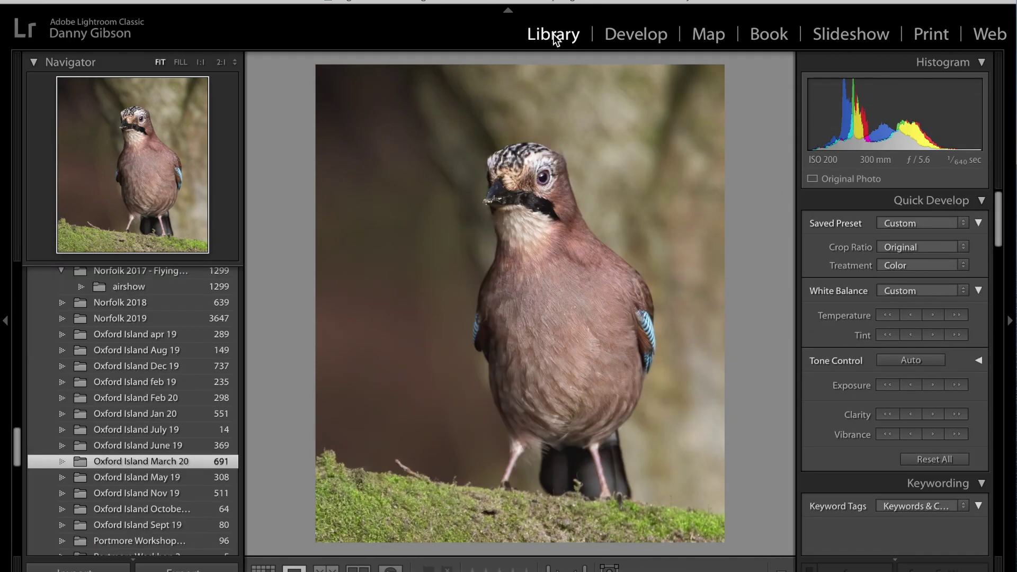
key("g")
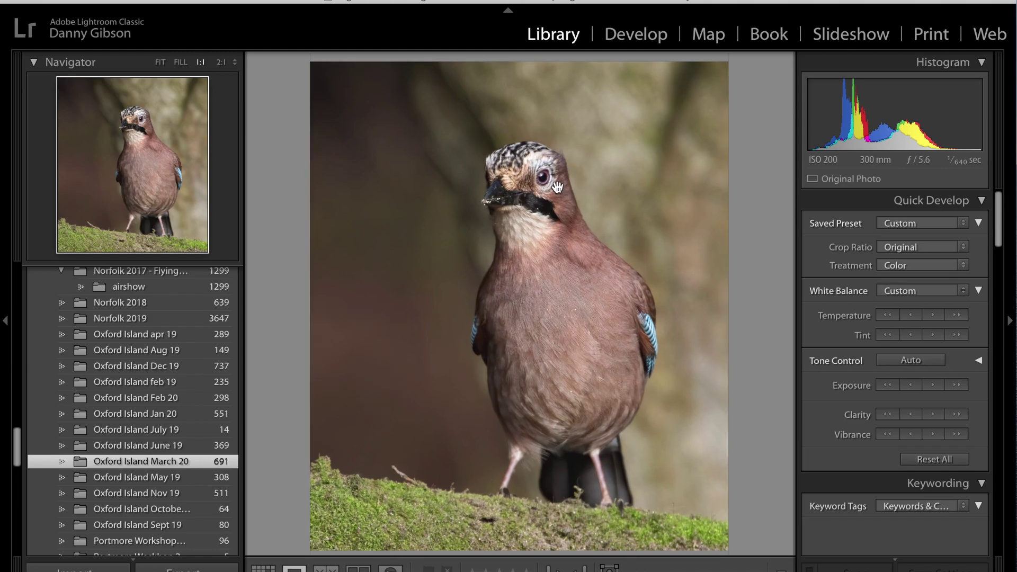
left_click(694, 284)
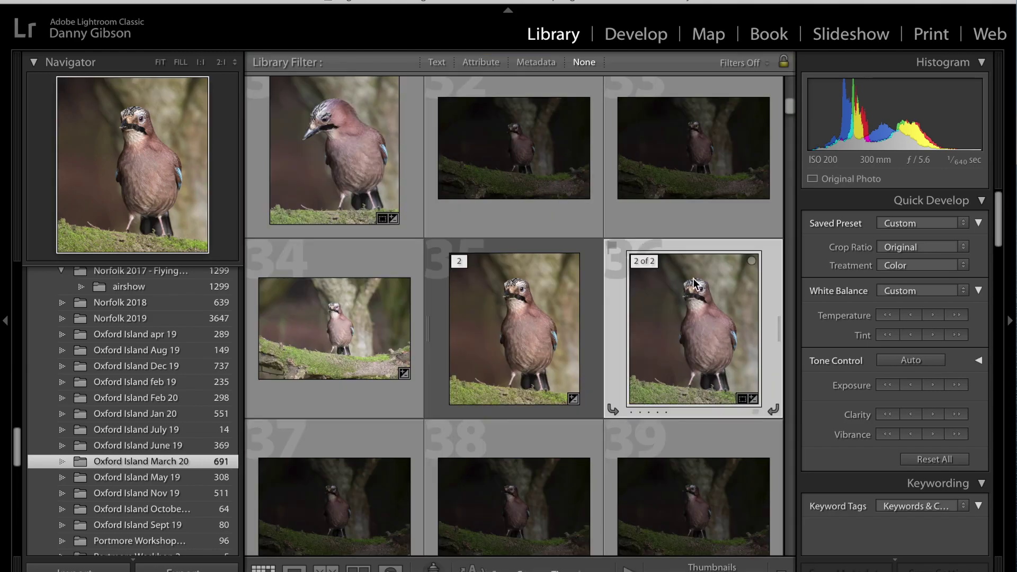
double_click(694, 283)
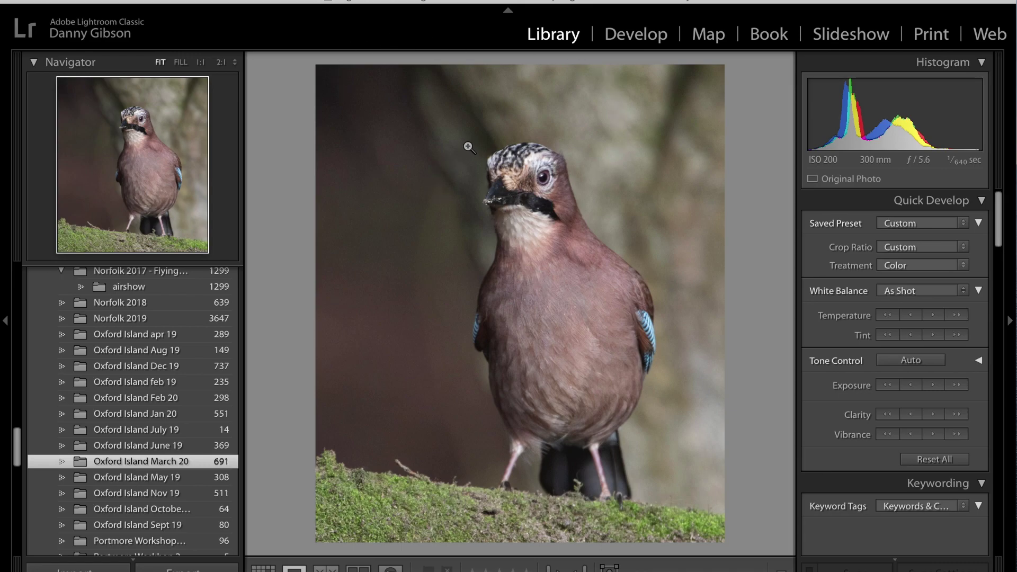
Toggle between the darker original and warmer jay versions, check the head at 1:1, then return to Grid.
key("ctrl+shift+v")
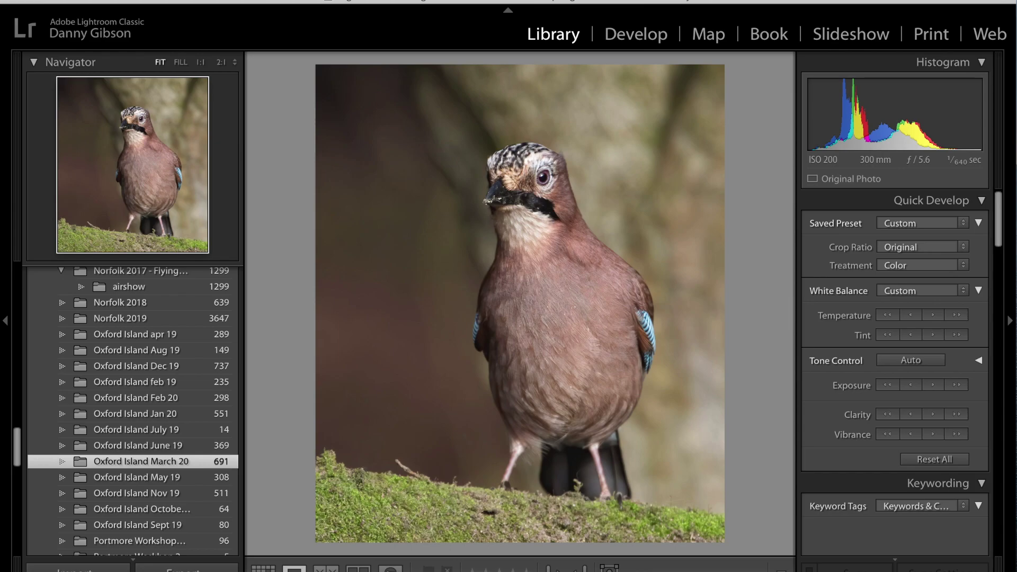
key("ctrl+z")
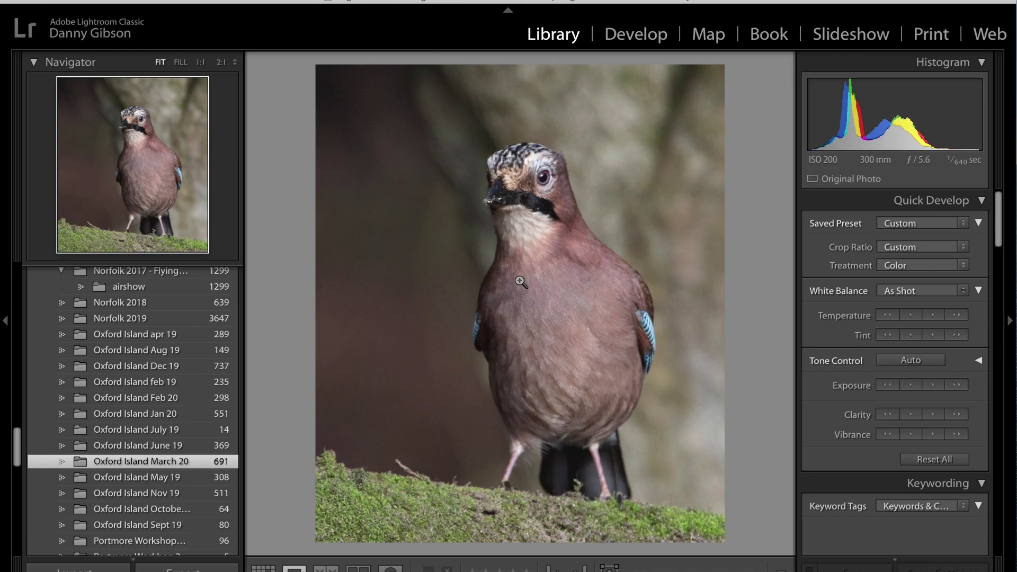
key("ctrl+z")
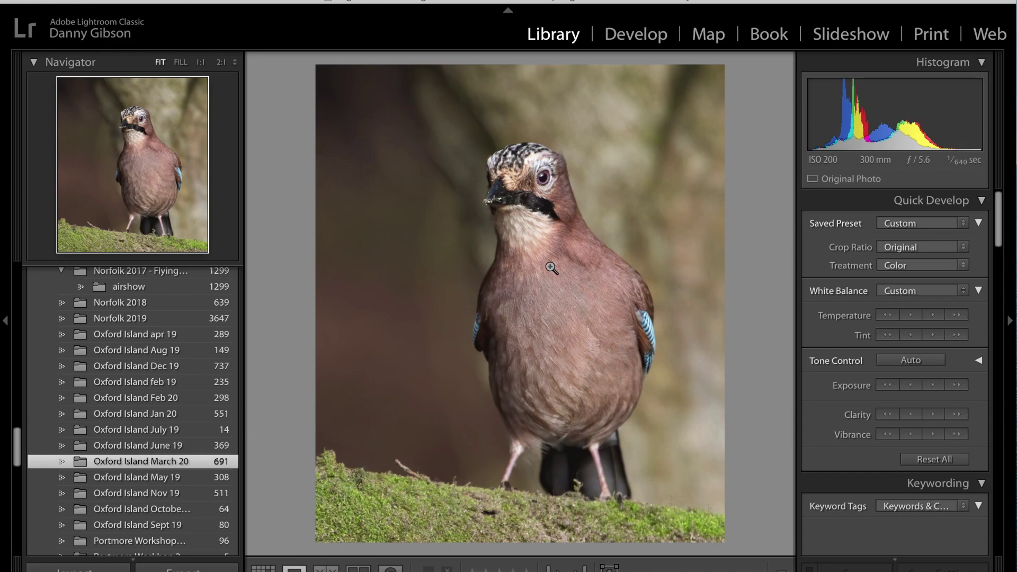
left_click(461, 182)
key("g")
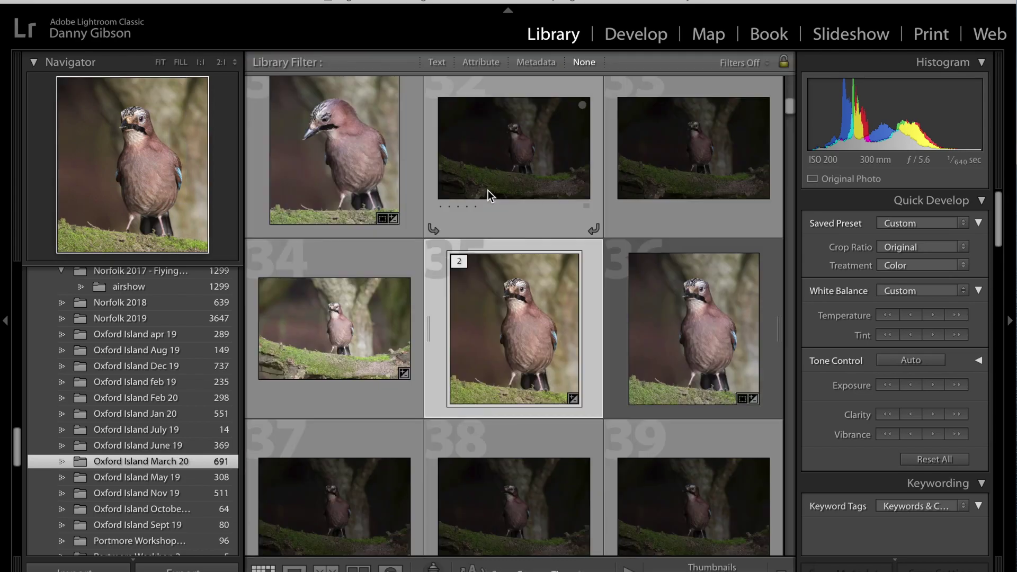
scroll(488, 191, "down", 5)
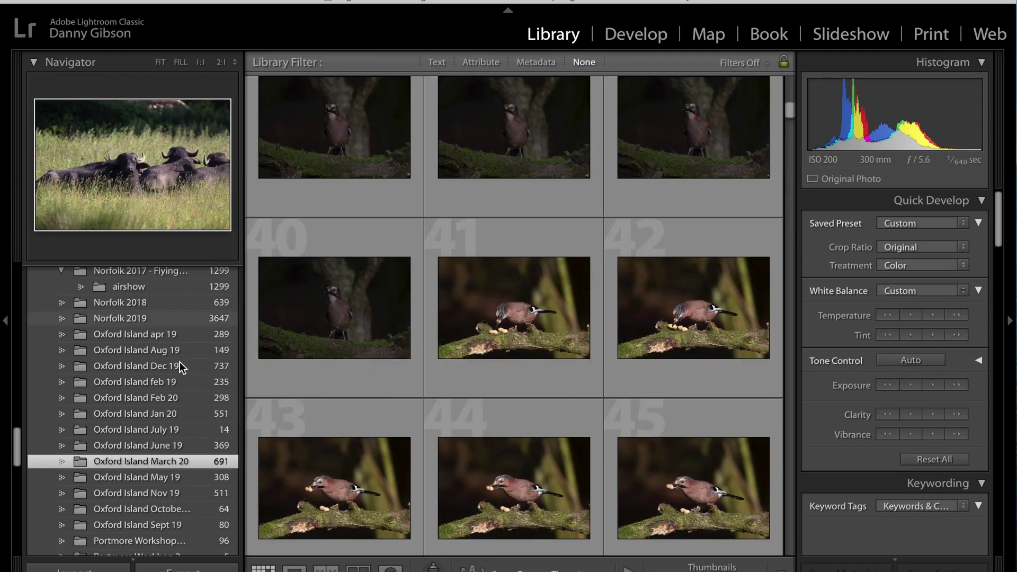
Open the Norfolk 2019 folder and inspect a dark barn owl photo at 1:1 and Fit.
scroll(166, 402, "up", 5)
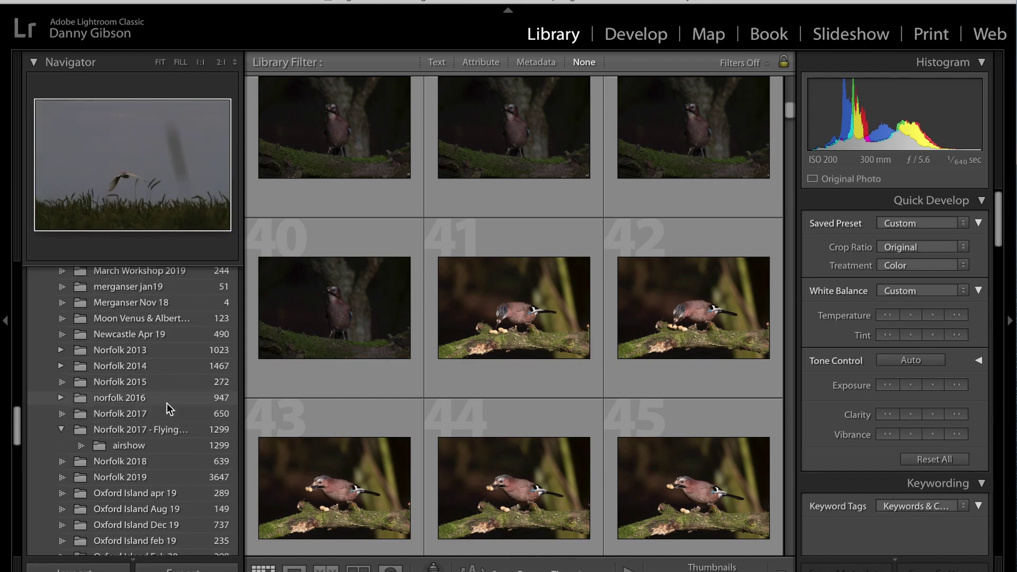
left_click(170, 477)
scroll(418, 430, "down", 5)
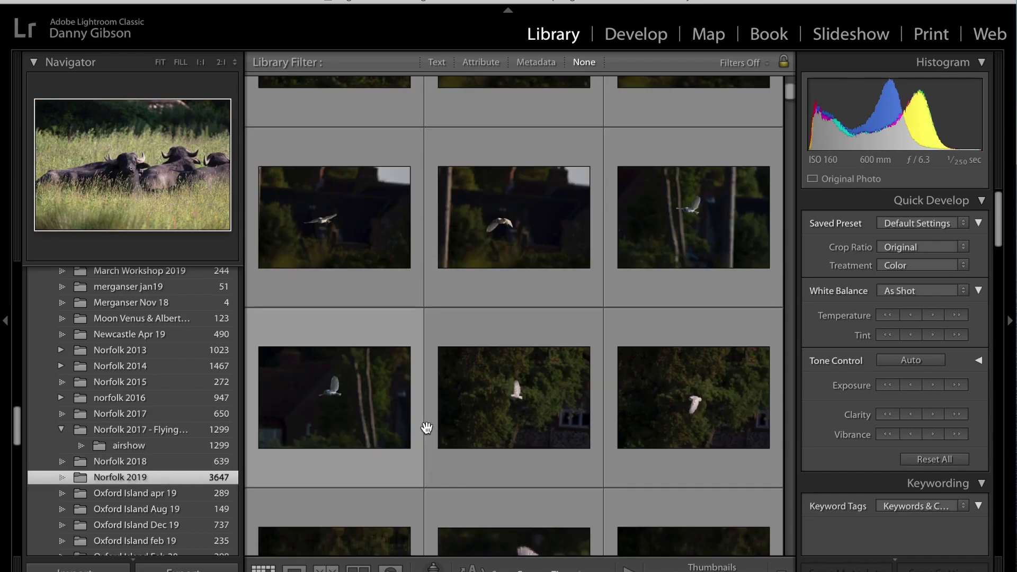
double_click(419, 427)
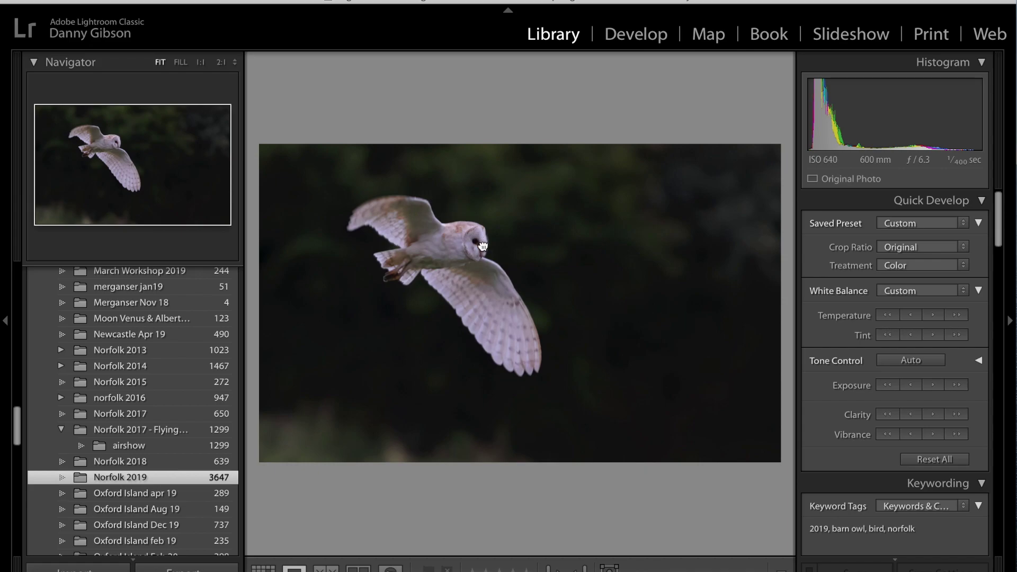
left_click(483, 246)
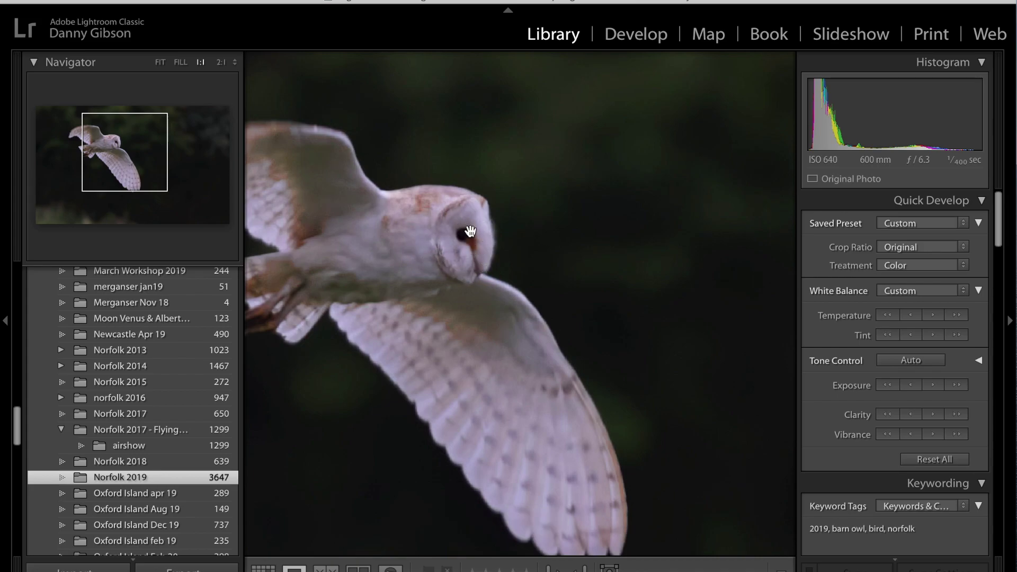
left_click(617, 281)
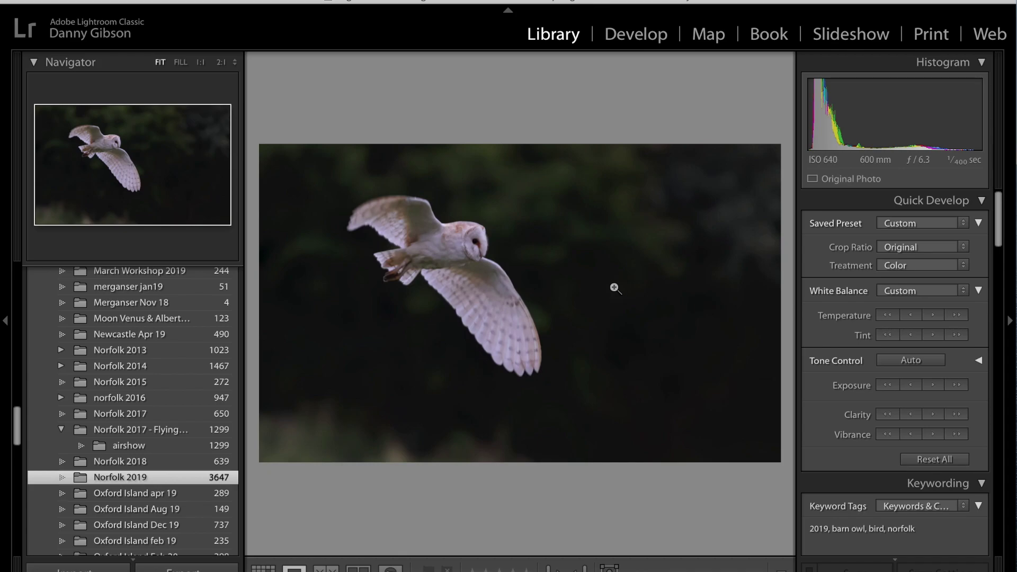
key("g")
Inspect barn owl photo 1105's wing at 1:1, then fit it and return to Grid.
scroll(586, 286, "down", 3)
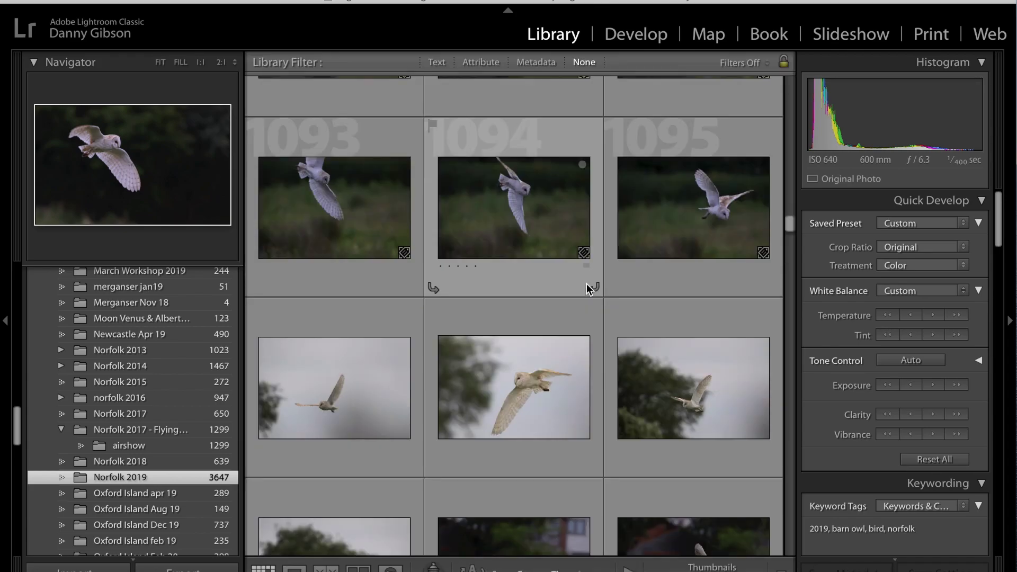
scroll(587, 290, "up", 1)
scroll(587, 290, "down", 10)
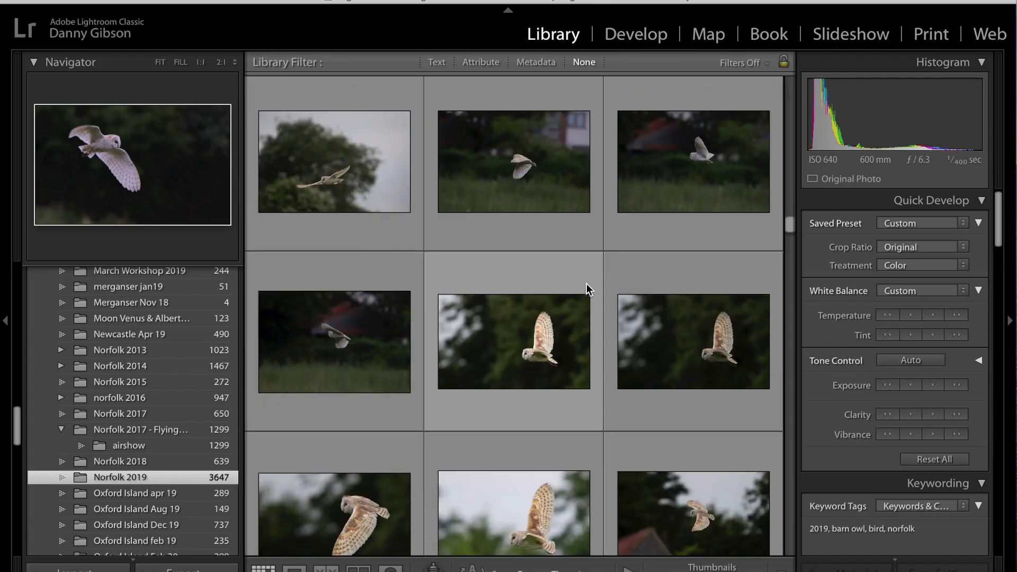
scroll(586, 290, "down", 1)
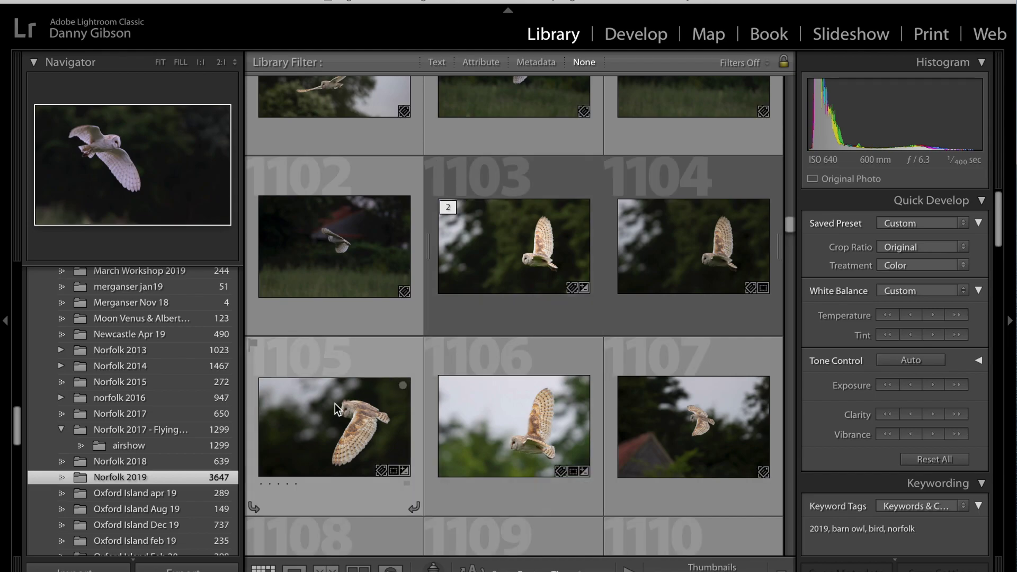
double_click(314, 412)
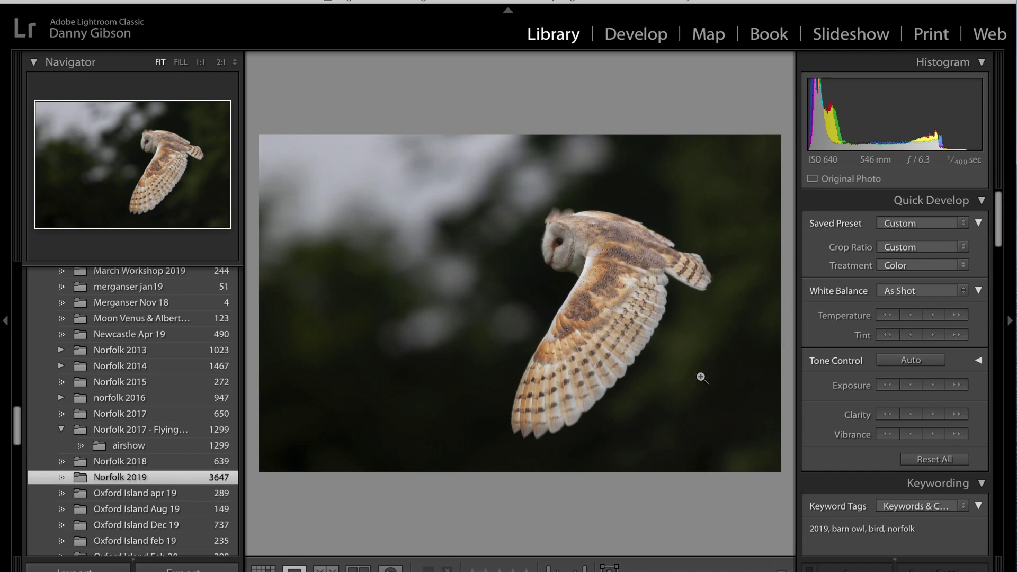
left_click(607, 282)
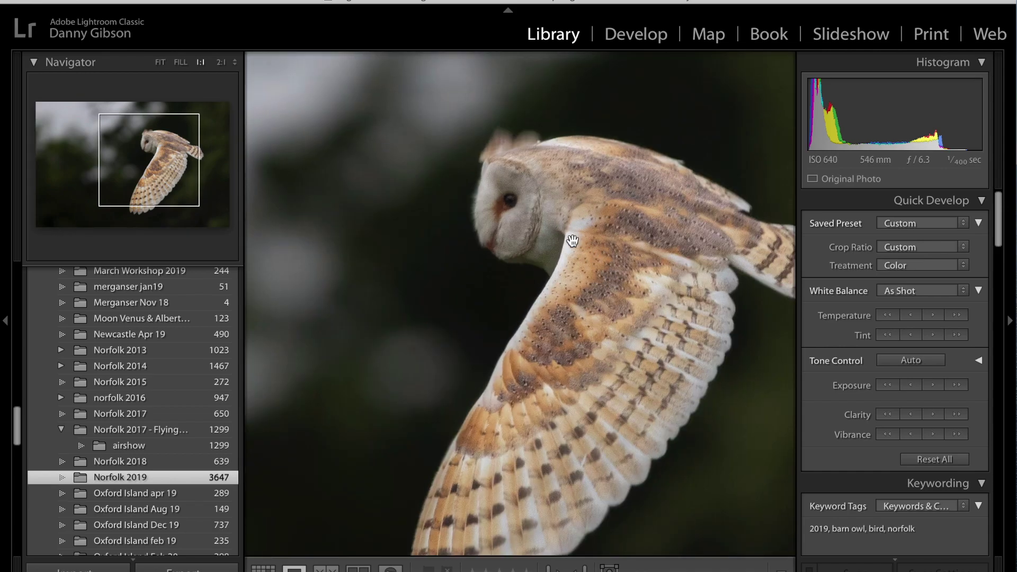
left_click(601, 285)
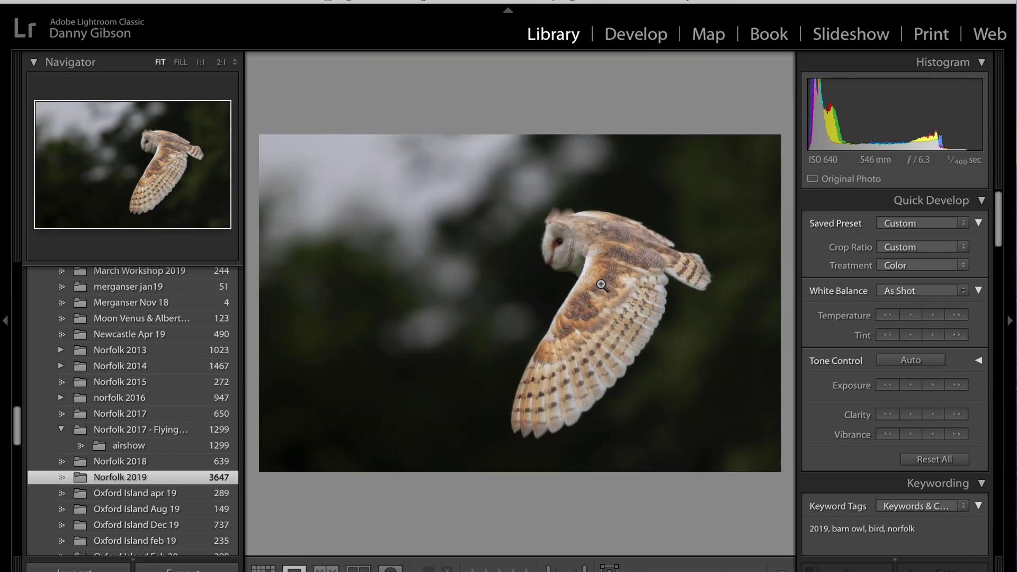
key("g")
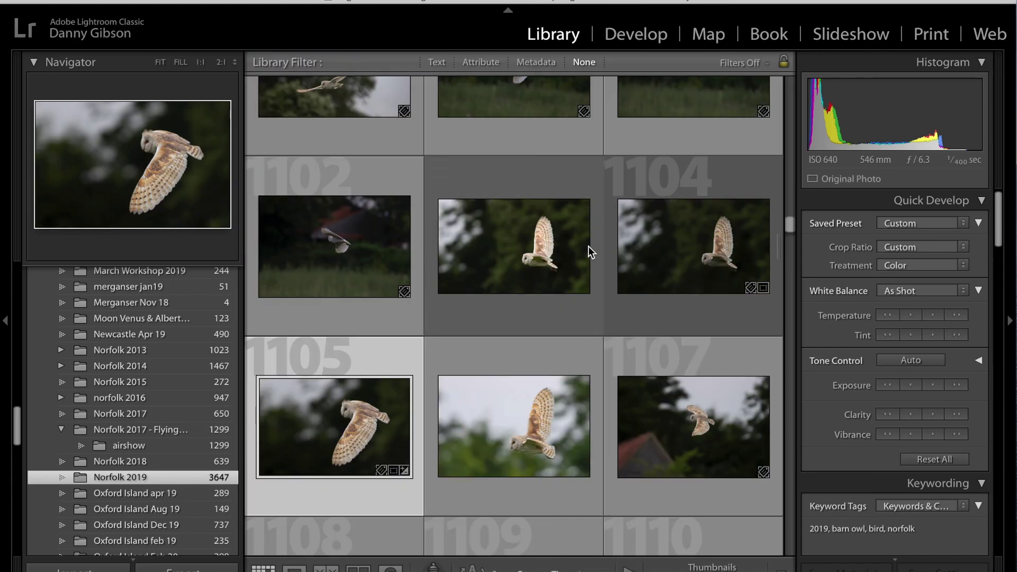
View the owl photo with raised wings full-size, then return to Grid.
scroll(591, 252, "down", 5)
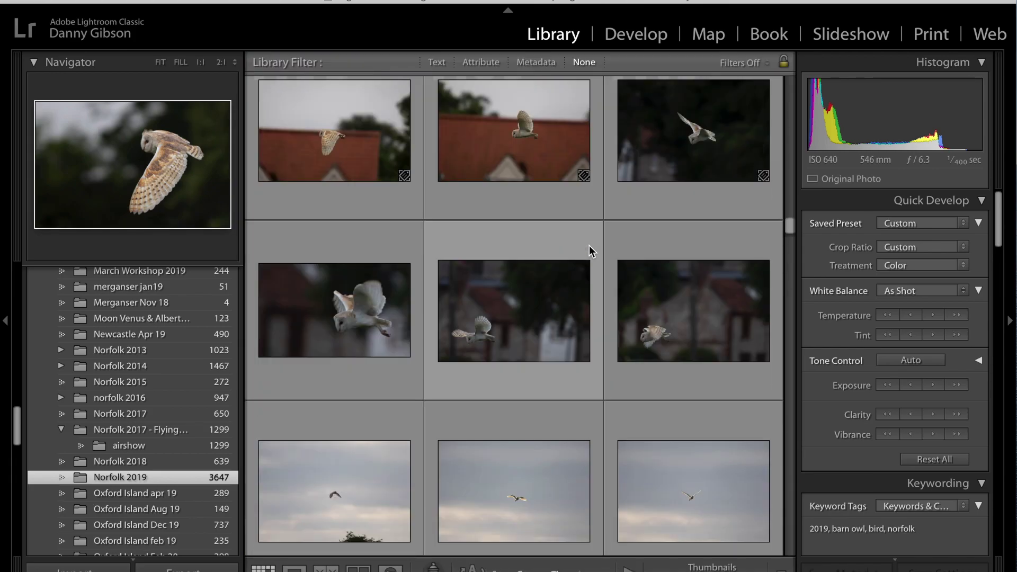
scroll(587, 256, "down", 1)
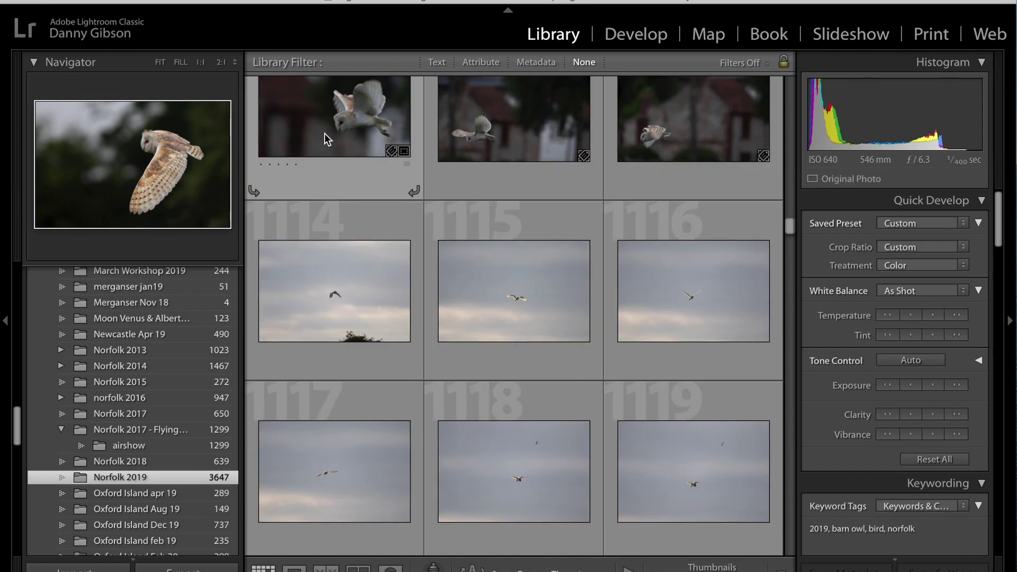
left_click(379, 174)
key("z")
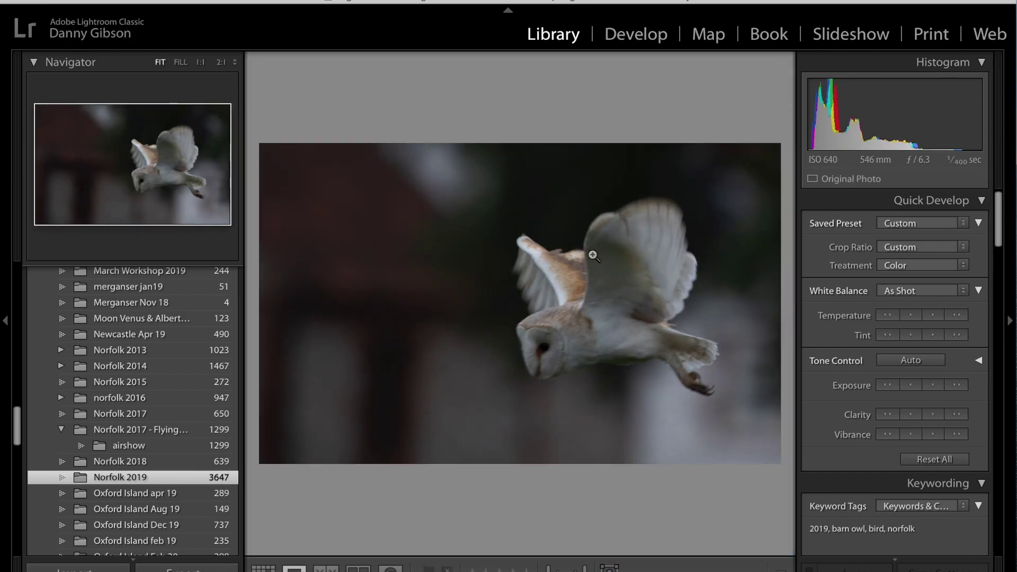
key("g")
Scroll further down and open another dark barn owl photo in Loupe.
scroll(592, 258, "down", 3)
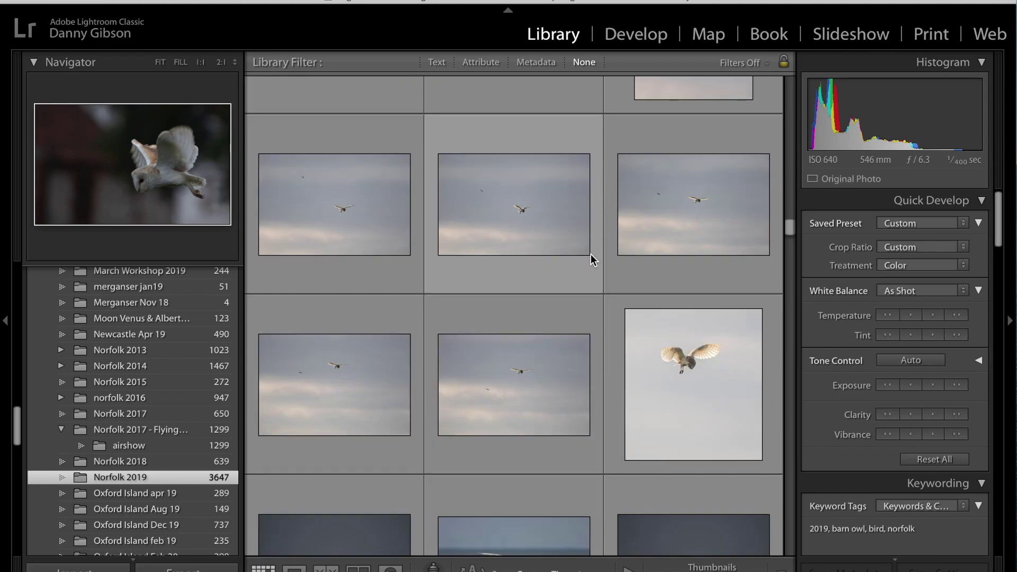
scroll(592, 260, "down", 10)
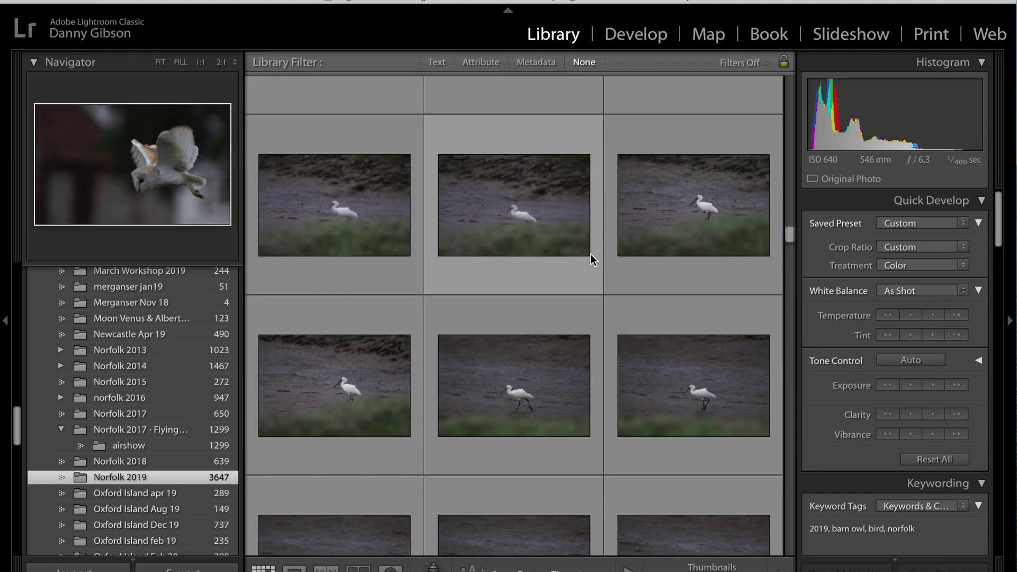
scroll(592, 259, "down", 5)
double_click(328, 321)
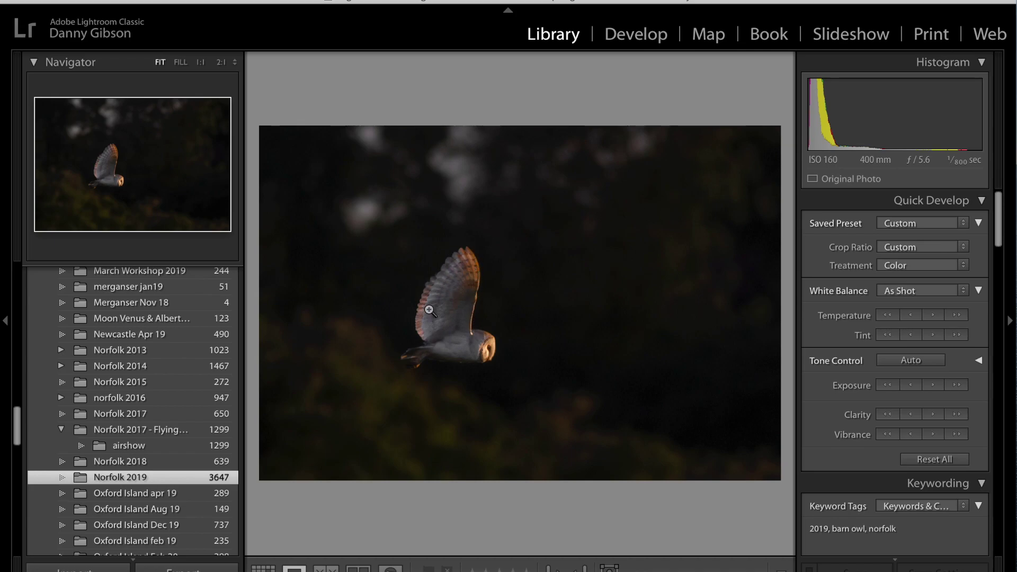
Step through the flying owl burst, toggling between 1:1 and Fit, then return to Grid.
key("Right")
key("Right")
key("Right")
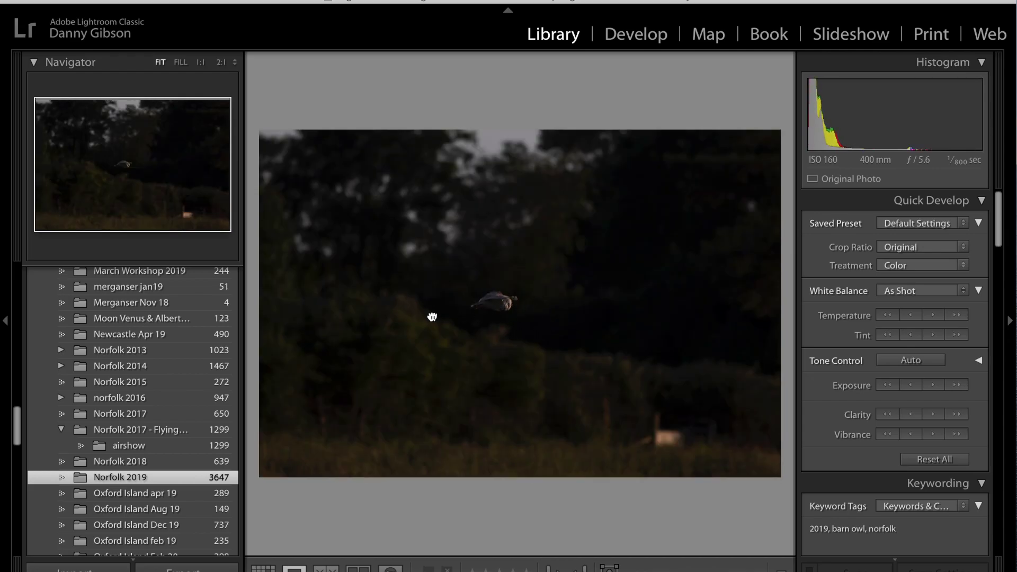
left_click(432, 317)
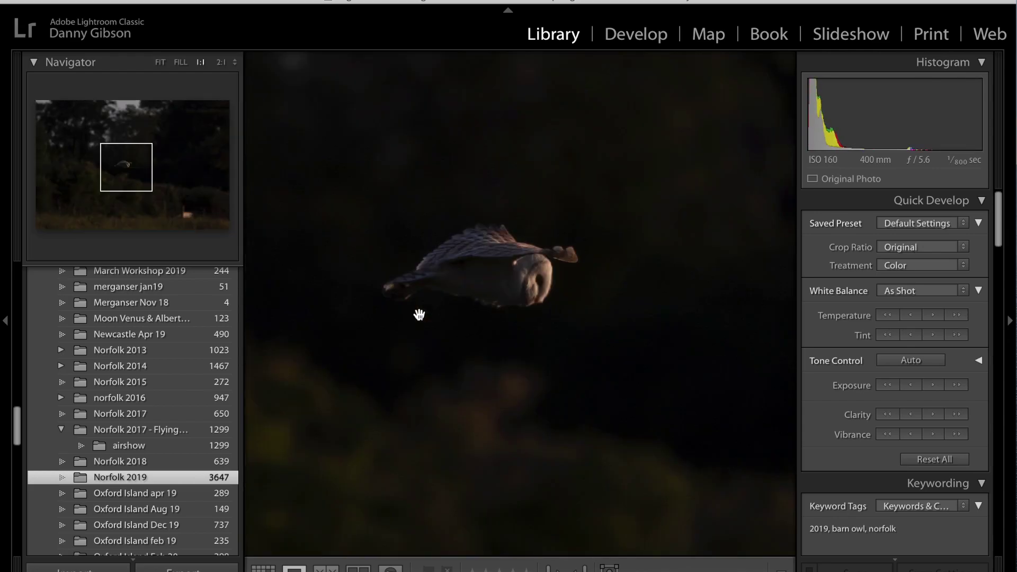
left_click(421, 317)
left_click(442, 307)
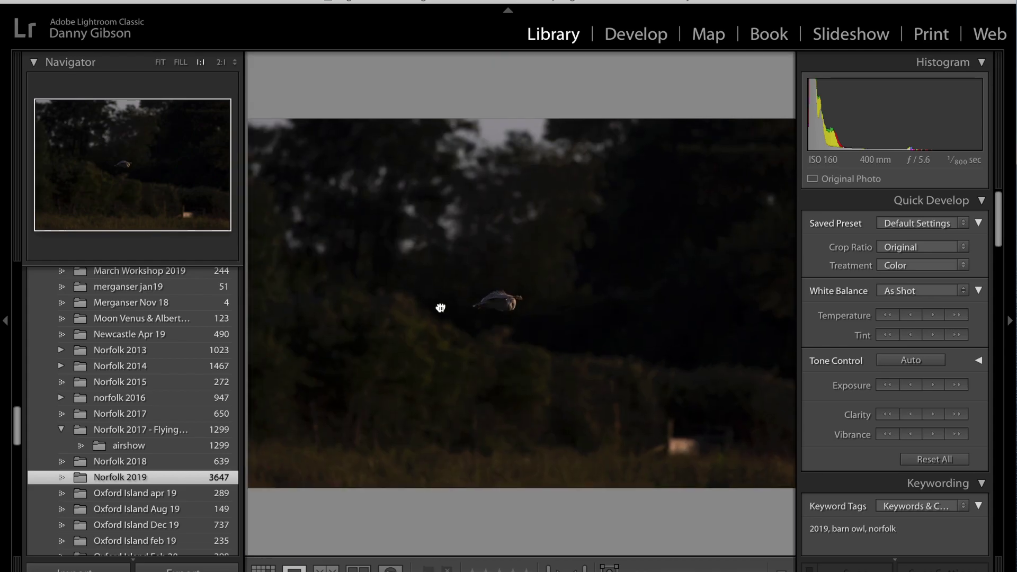
key("g")
Open flying owl photo 1810 at 100%, pan to centre the owl, and return to Grid.
double_click(333, 341)
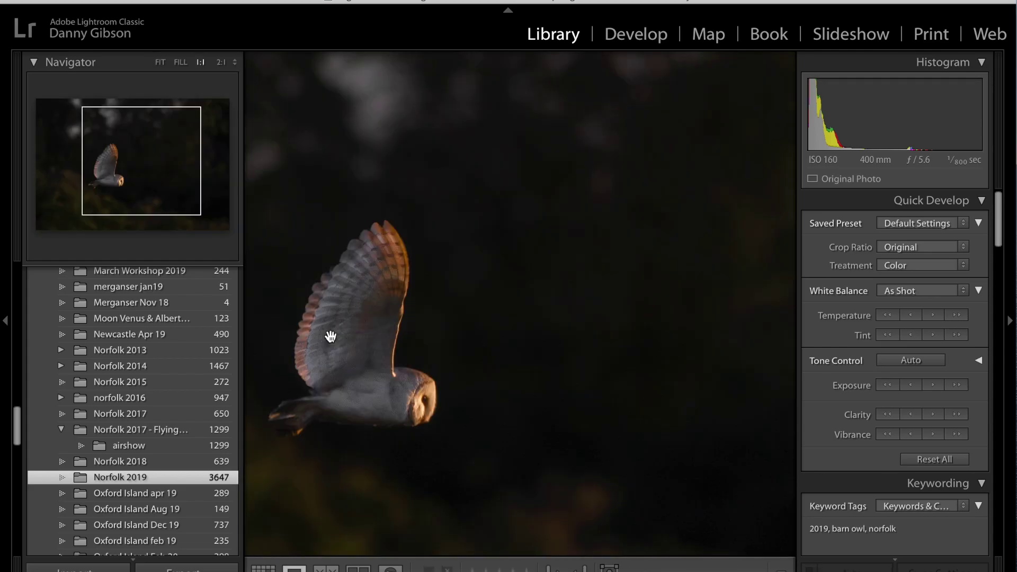
left_click_drag(358, 364, 496, 318)
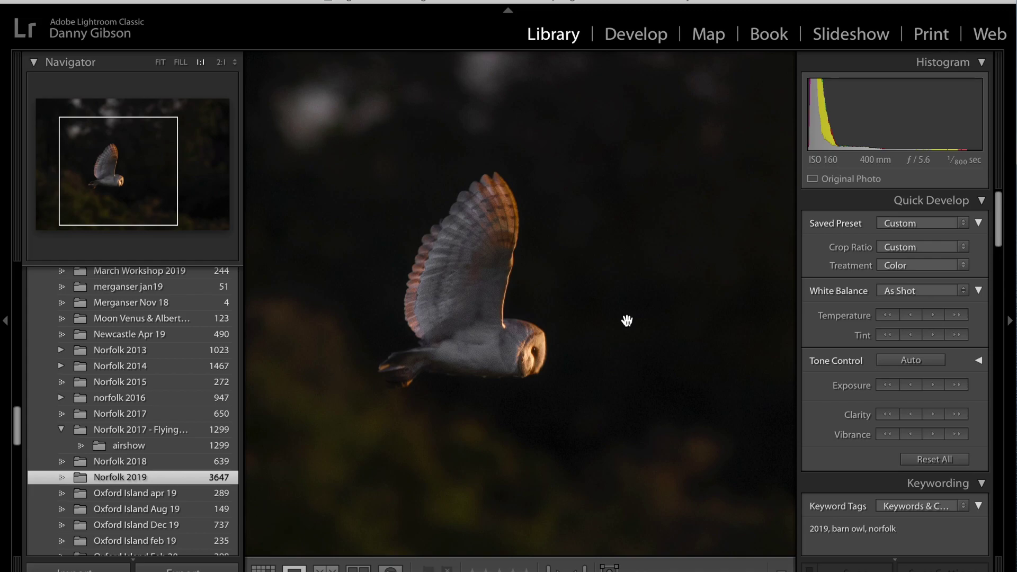
key("g")
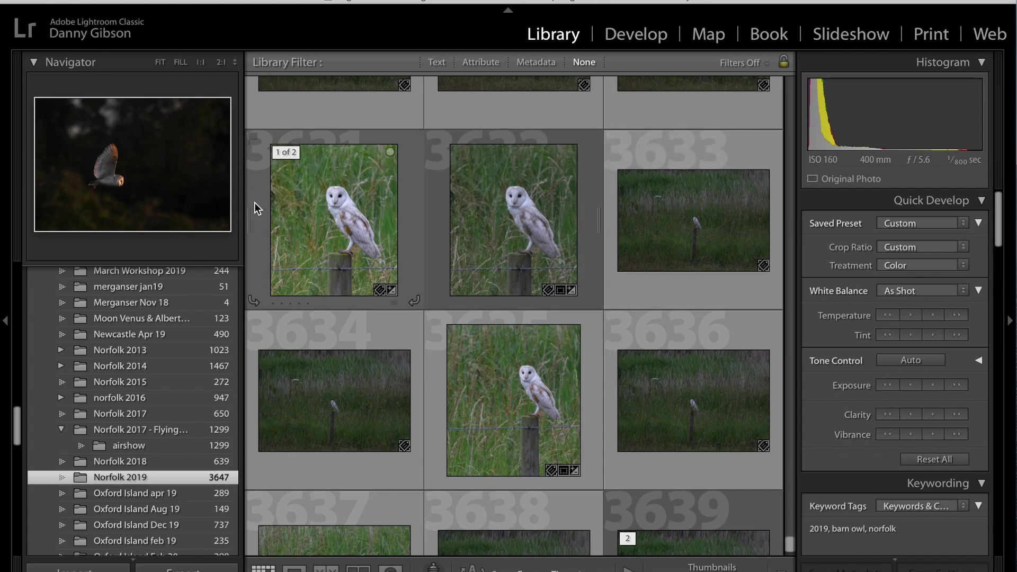
Inspect perched owl 3632 at 1:1, 2:1 and Fit via the Navigator, then move to its next version.
double_click(481, 204)
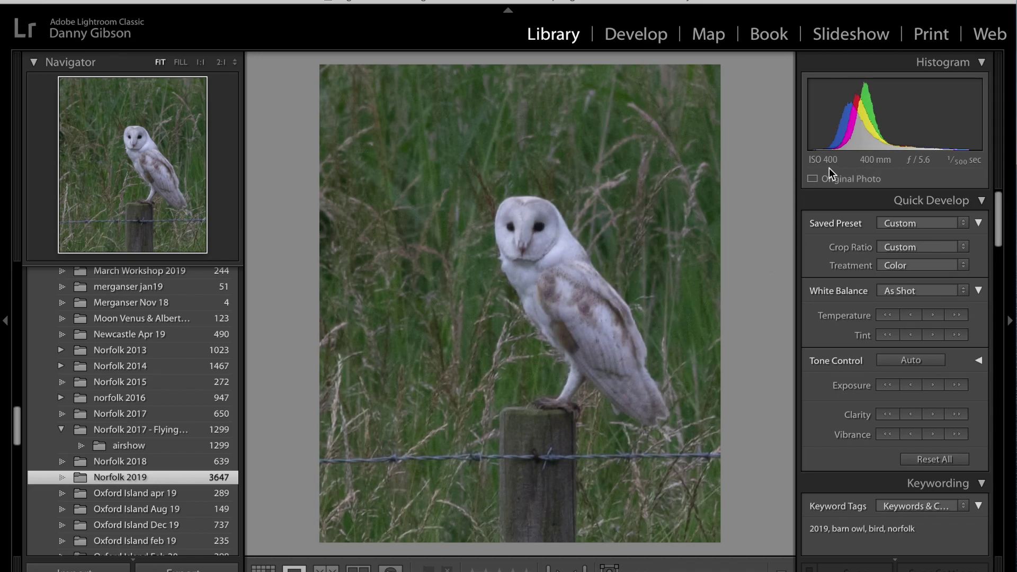
left_click(533, 224)
left_click(534, 227)
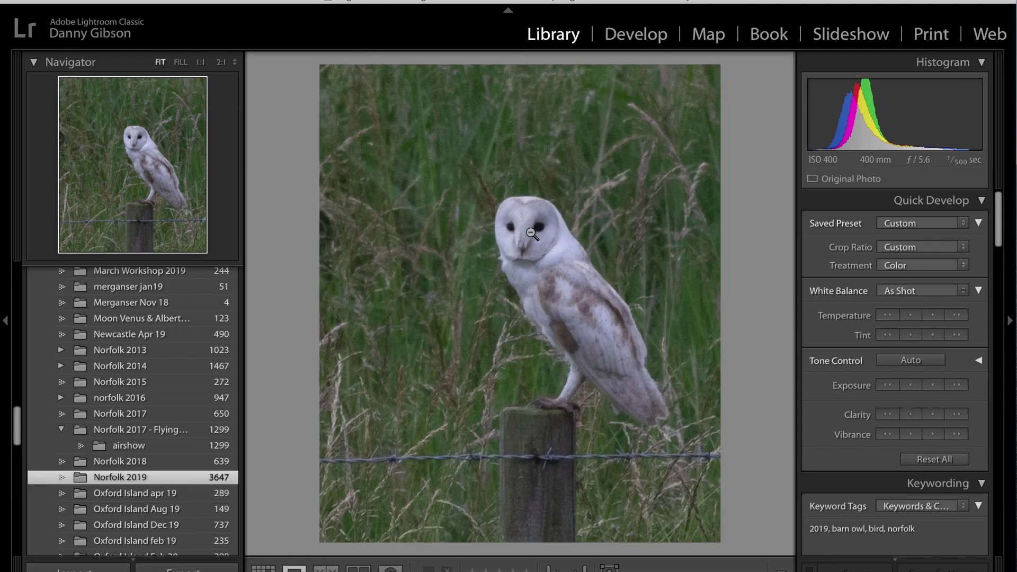
left_click(221, 63)
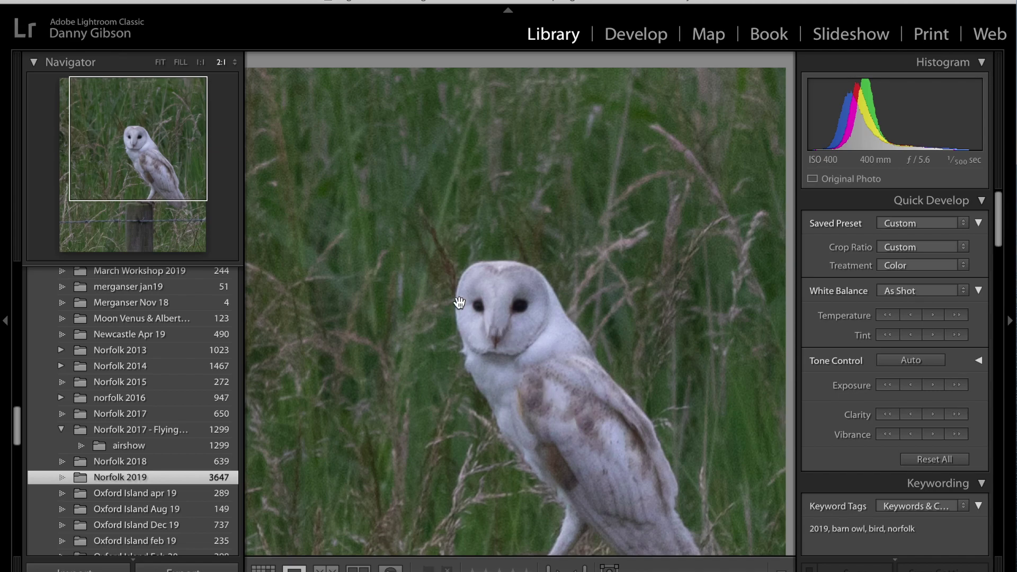
left_click(204, 63)
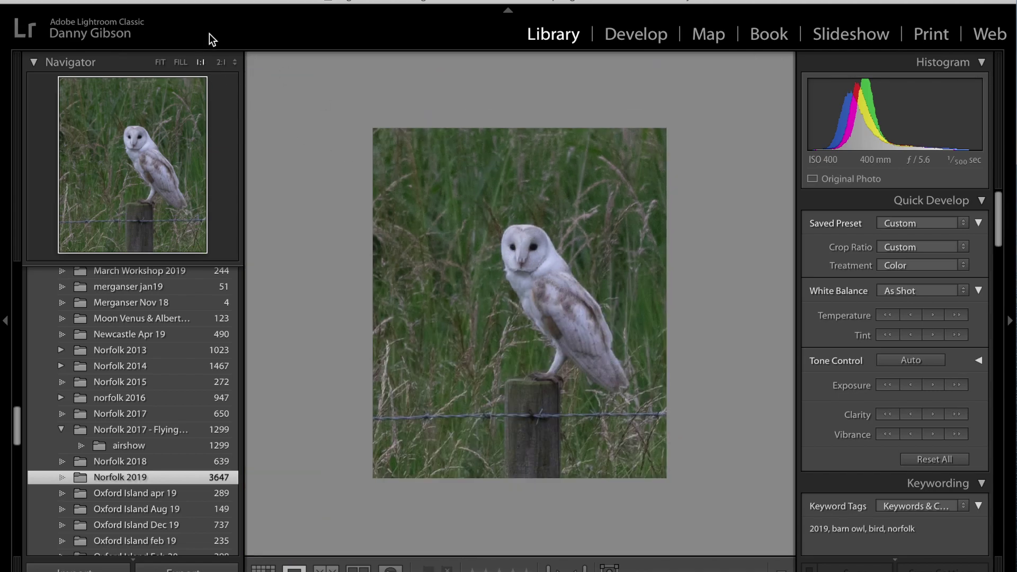
left_click(161, 62)
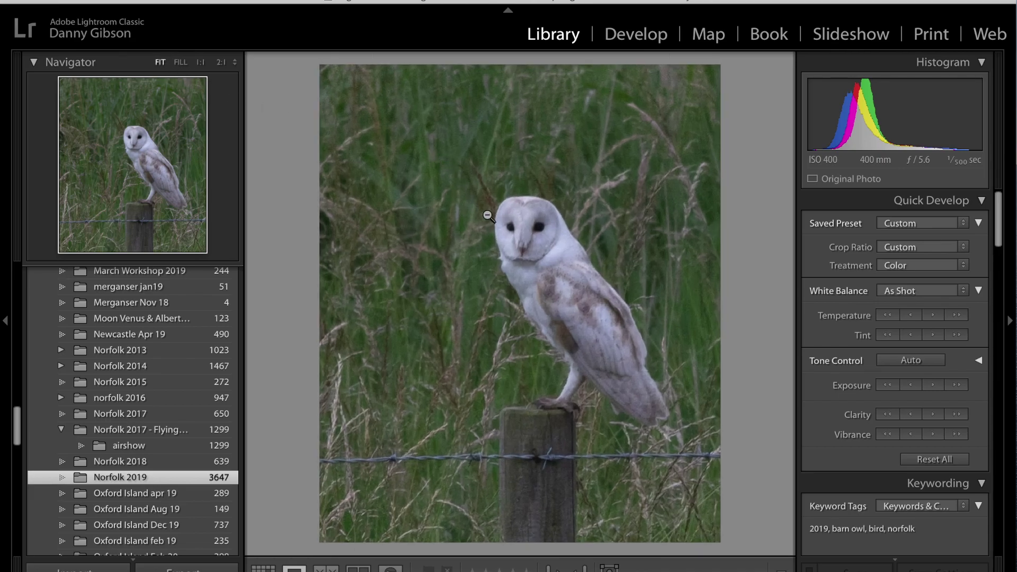
key("Right")
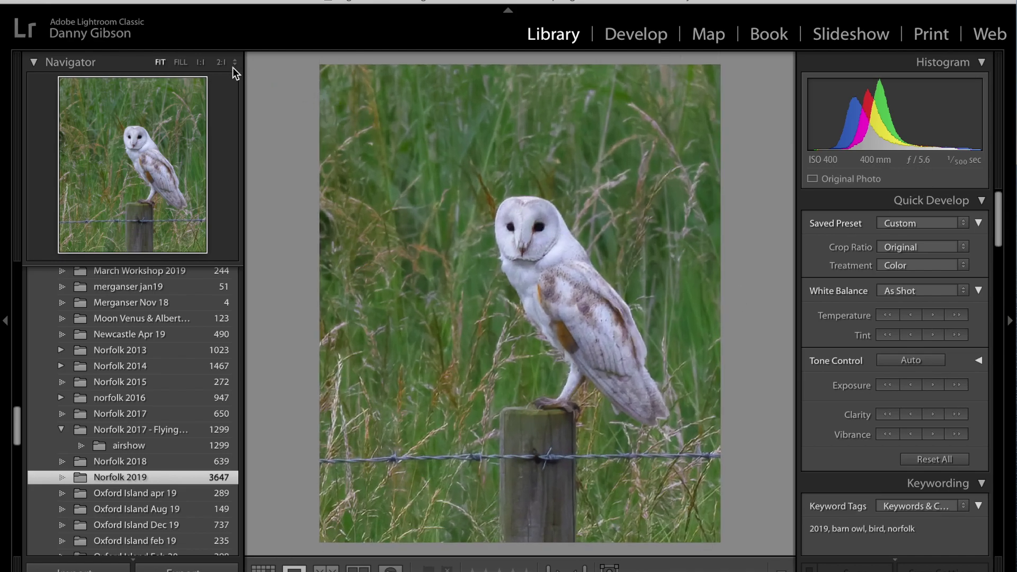
View the brighter perched owl version at 2:1 in the Navigator, then back to Fit.
left_click(221, 62)
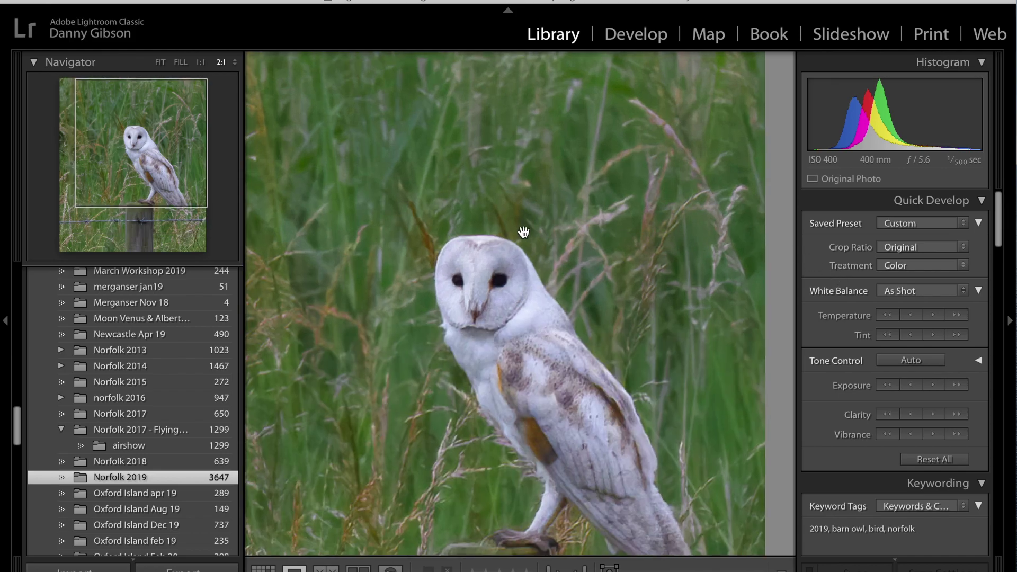
left_click(489, 307)
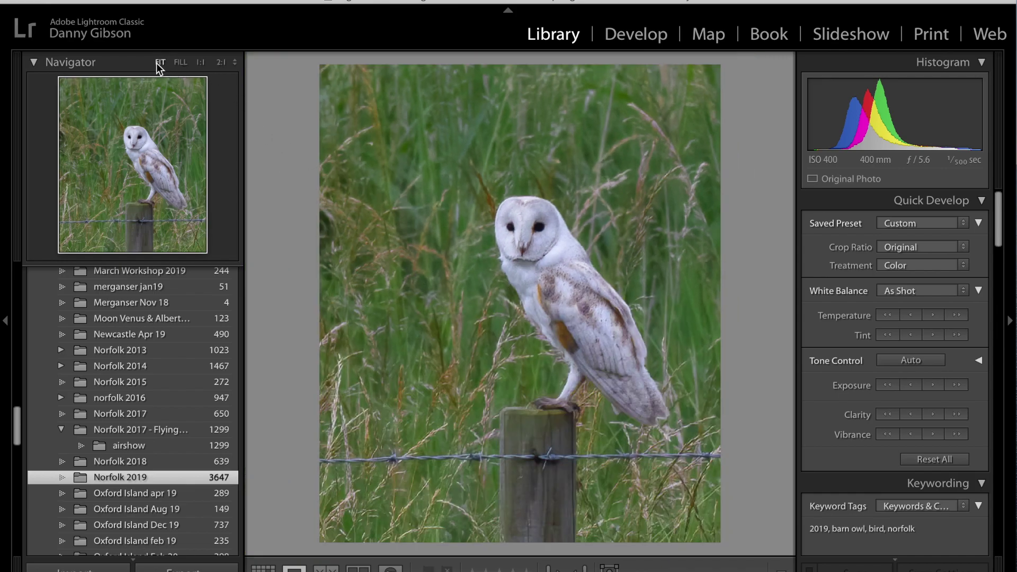
Scroll to the end of the folder and view bee-on-flower photo 3645 full-size, then return to Grid.
double_click(329, 178)
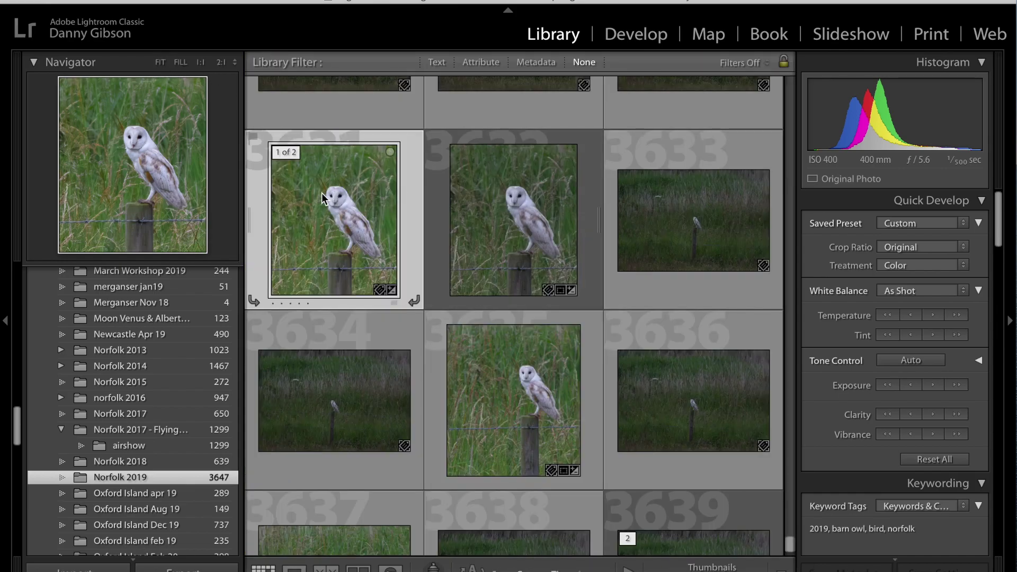
scroll(430, 193, "down", 5)
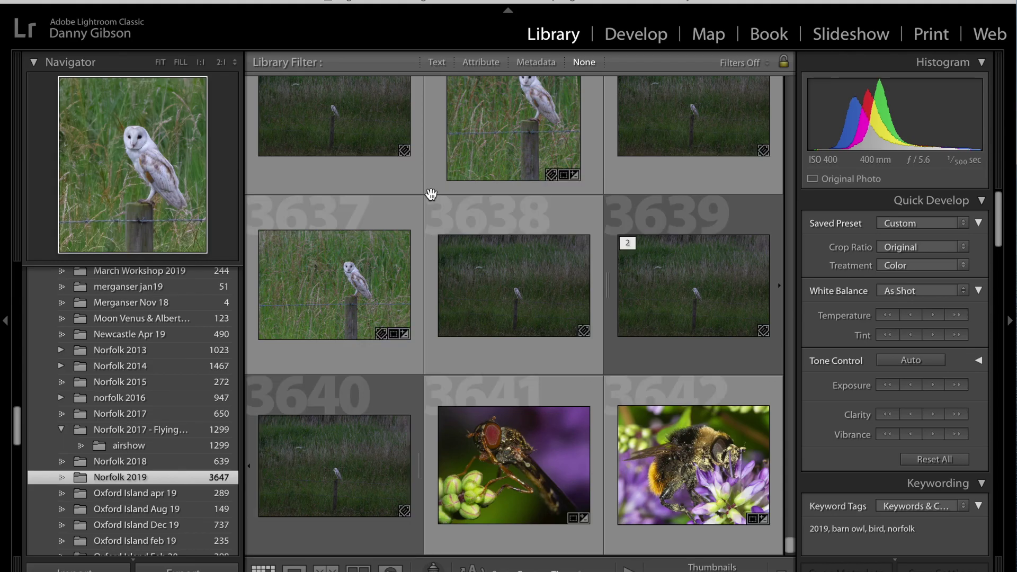
scroll(430, 193, "down", 8)
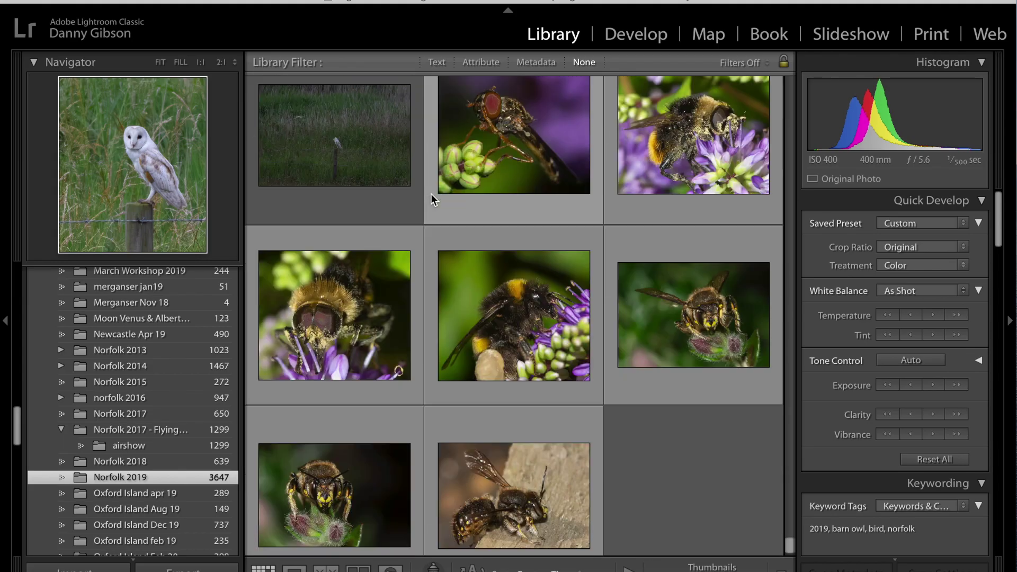
scroll(430, 193, "down", 1)
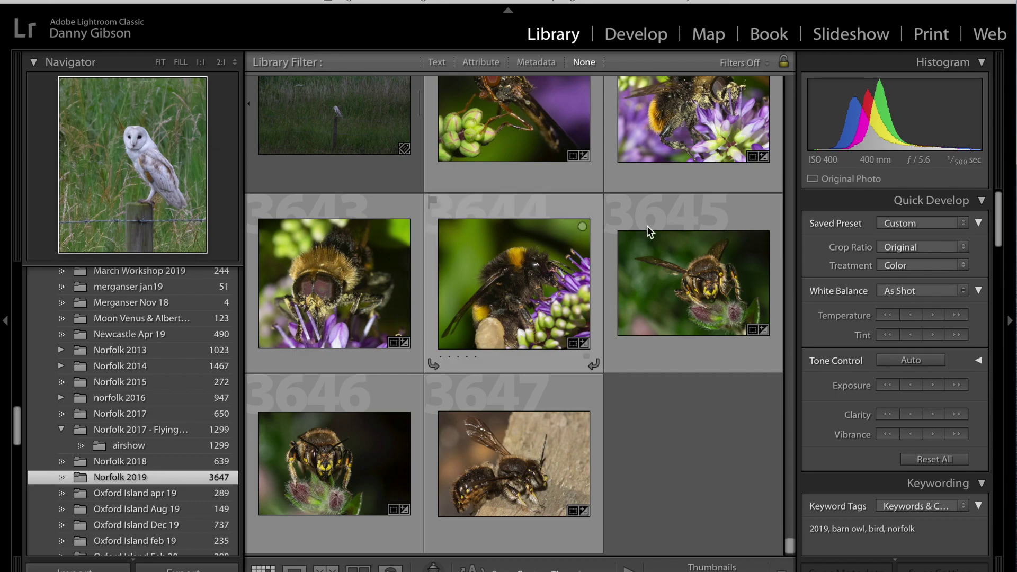
double_click(730, 238)
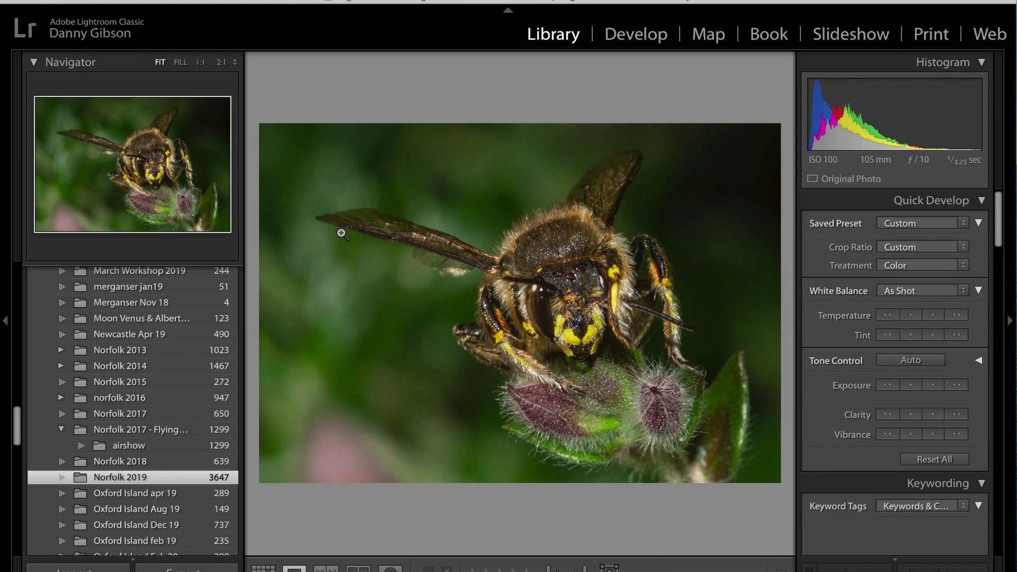
key("g")
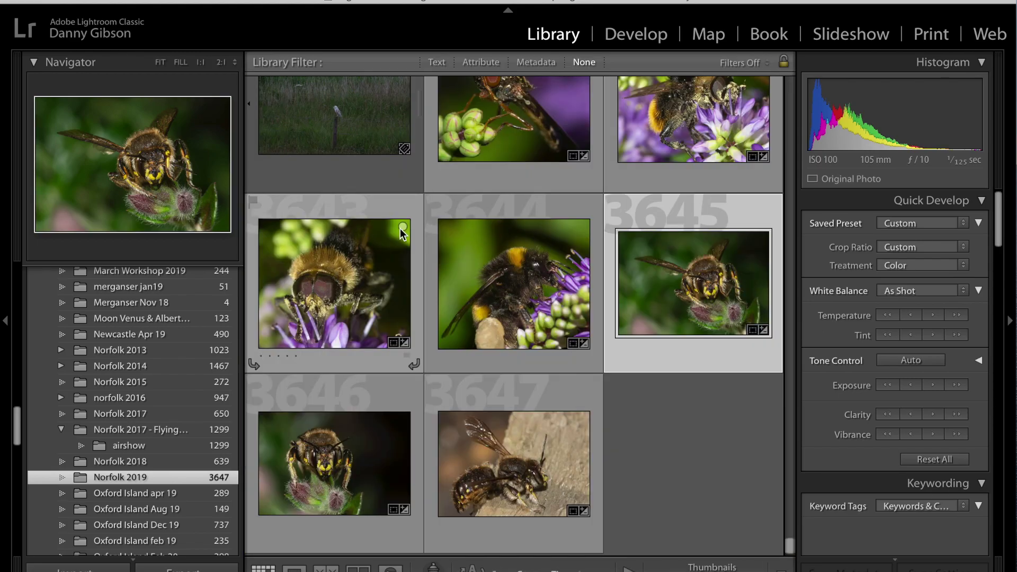
Scroll back to thumbnails 3583–3591 and open the flying barn owl photo in Loupe.
scroll(399, 228, "down", 10)
scroll(400, 229, "down", 10)
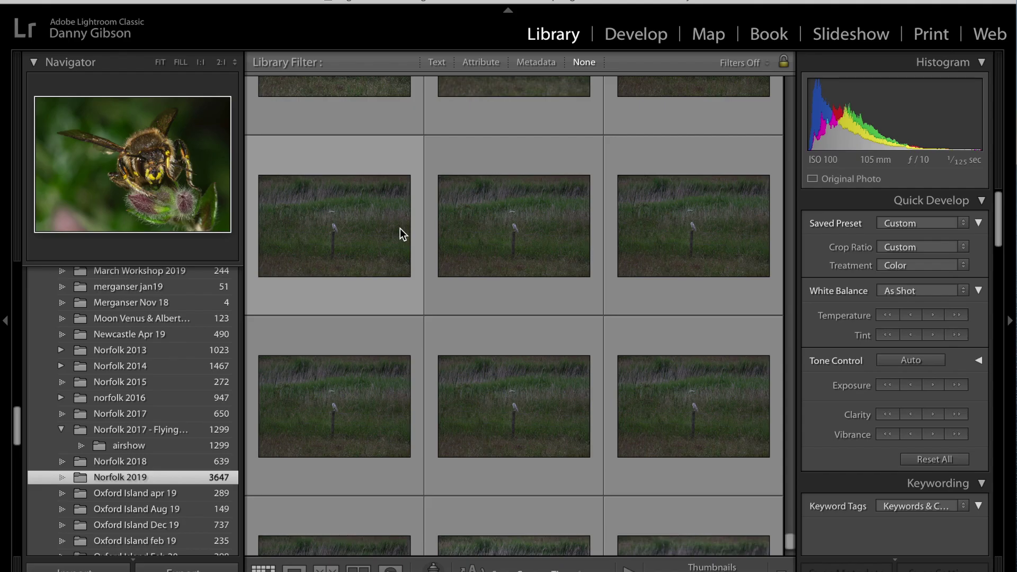
scroll(400, 233, "up", 6)
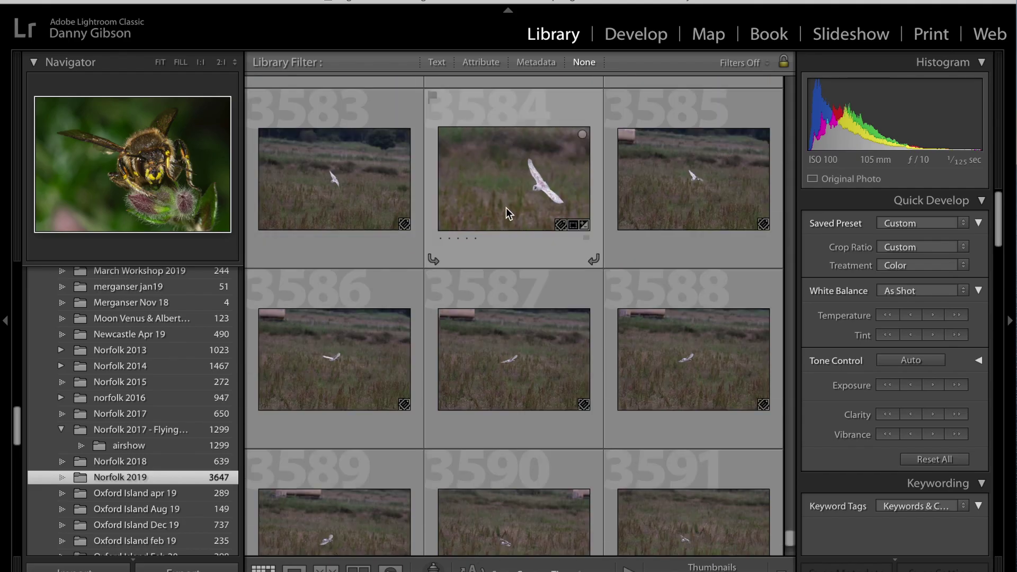
double_click(506, 208)
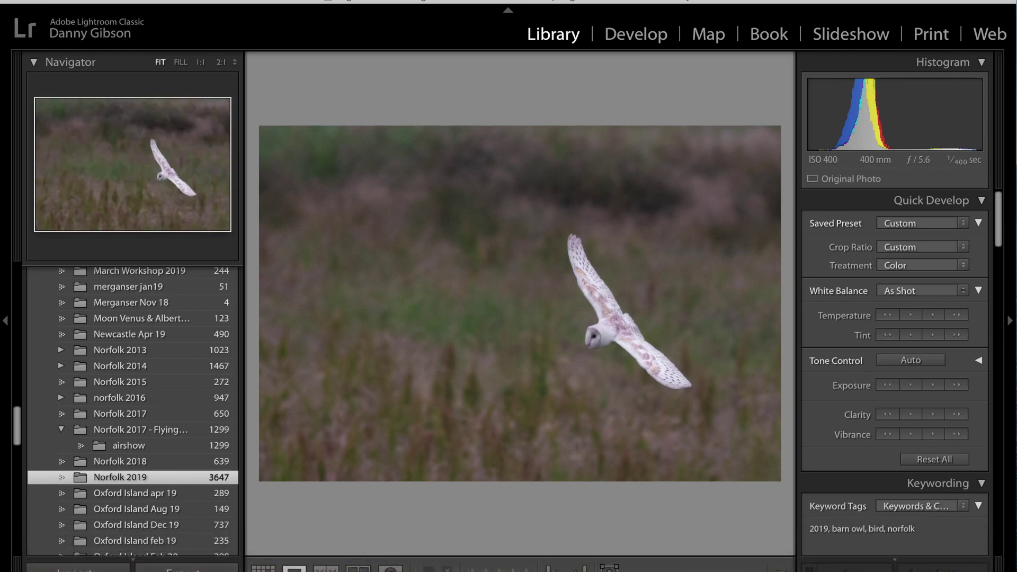
Bring up the context menu for the flying barn owl photo IMGL4652.CR2.
right_click(268, 265)
mouse_move(400, 115)
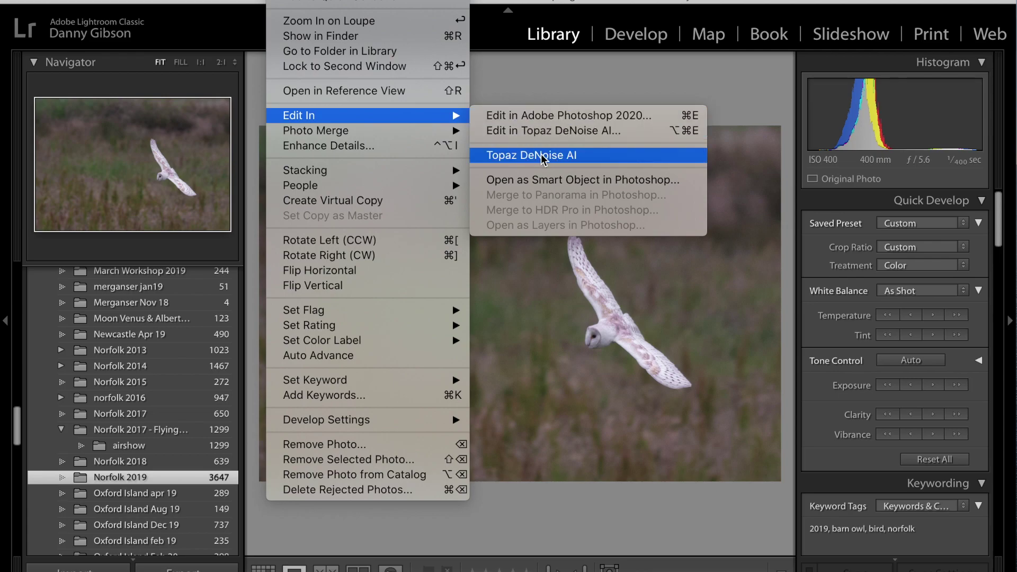
left_click(572, 305)
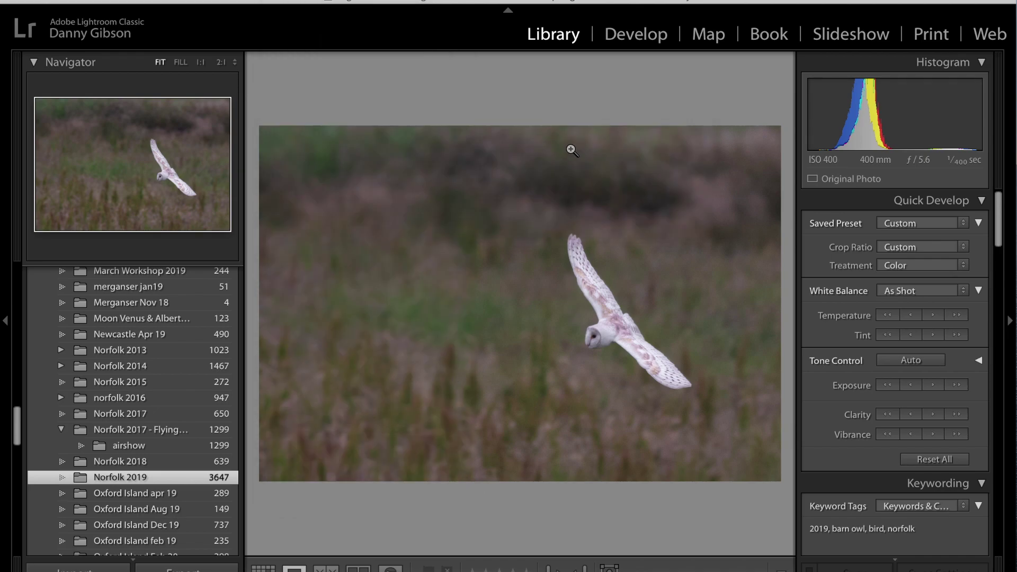